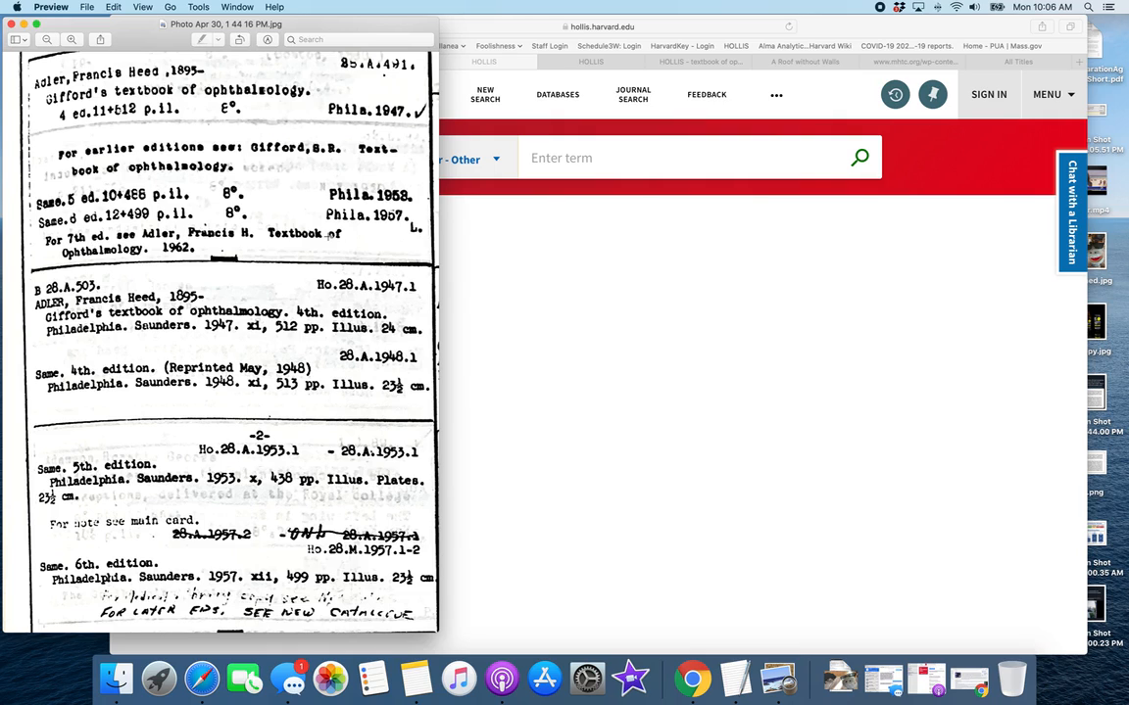
Step: Switch to Safari and browse the HOLLIS catalog by other call number for 28.a.491
{"action": "left_click", "coordinate": [604, 157]}
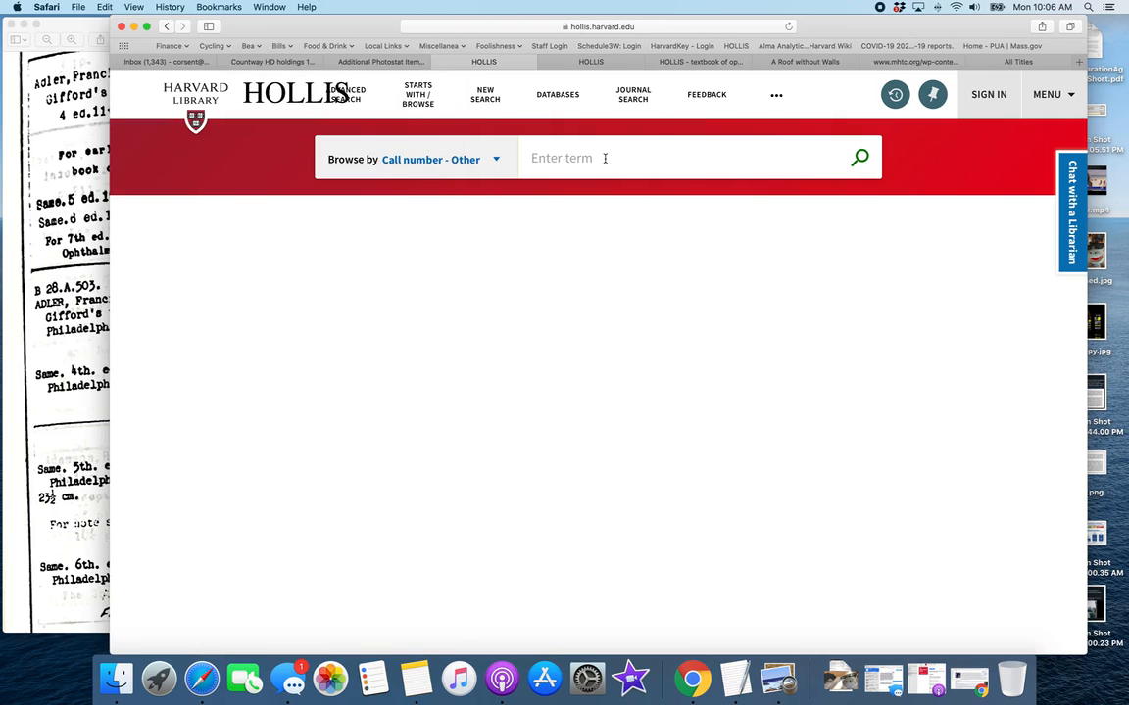
{"action": "type", "text": "28.a.491"}
{"action": "key", "text": "Return"}
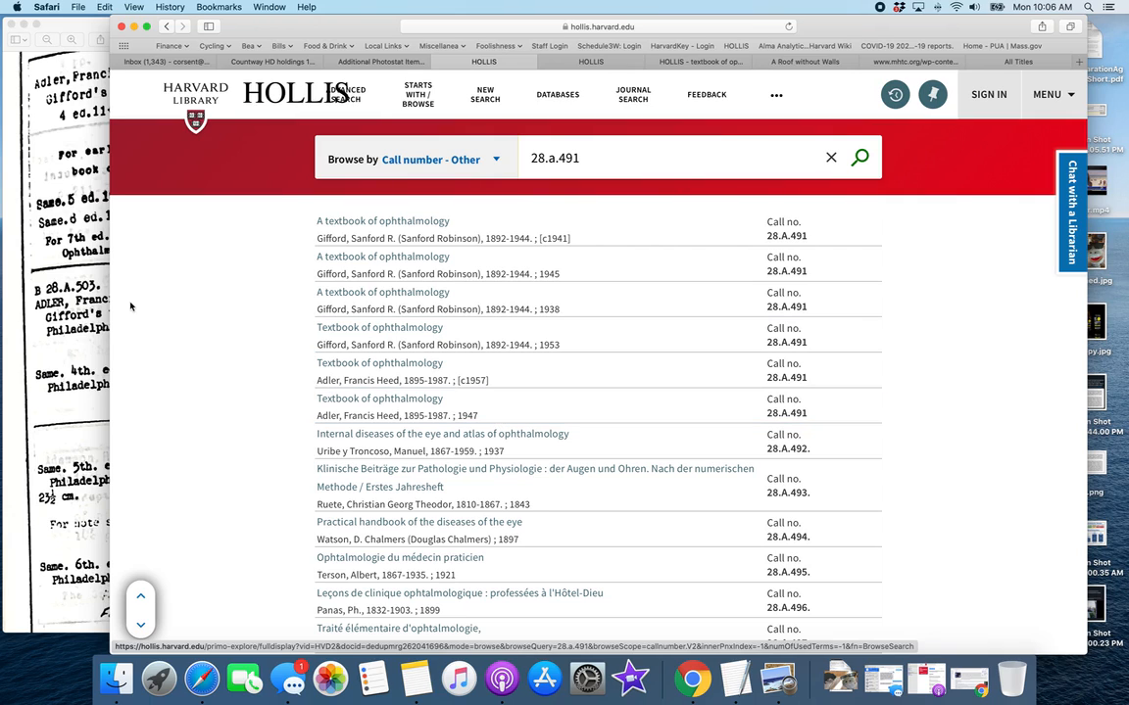
Step: Compare the scanned card's 1947 entry with the catalog by opening the 1947 Textbook of ophthalmology record and reviewing its details and holdings
{"action": "left_click", "coordinate": [56, 285]}
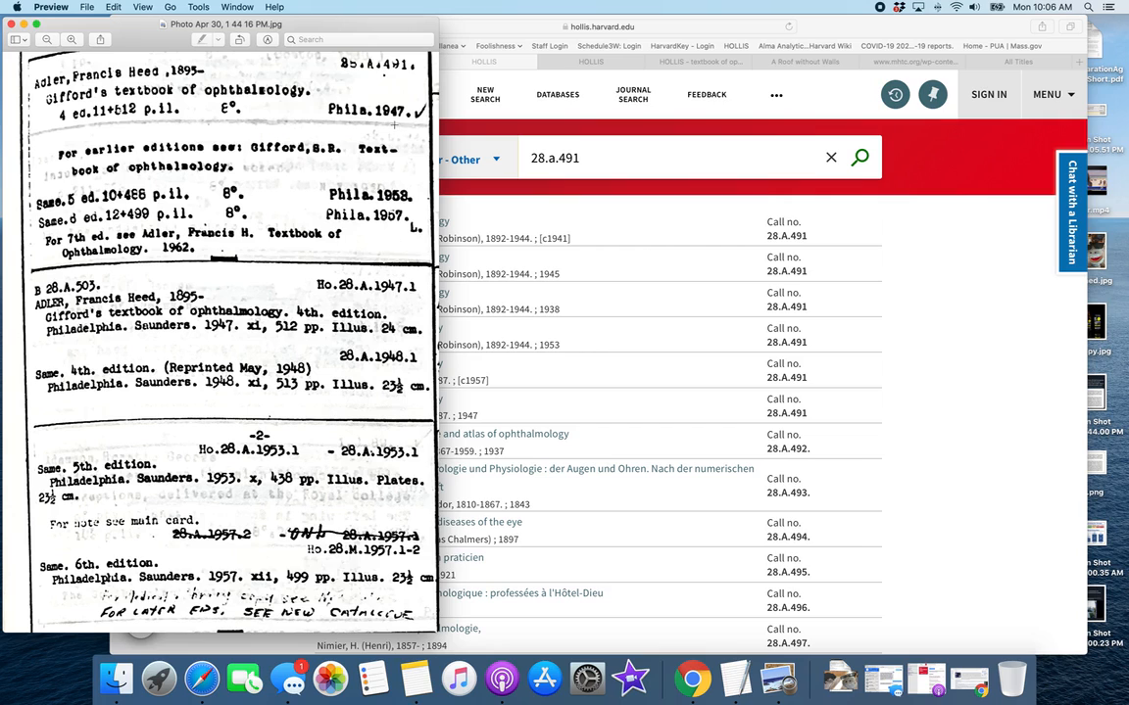
{"action": "left_click", "coordinate": [879, 316]}
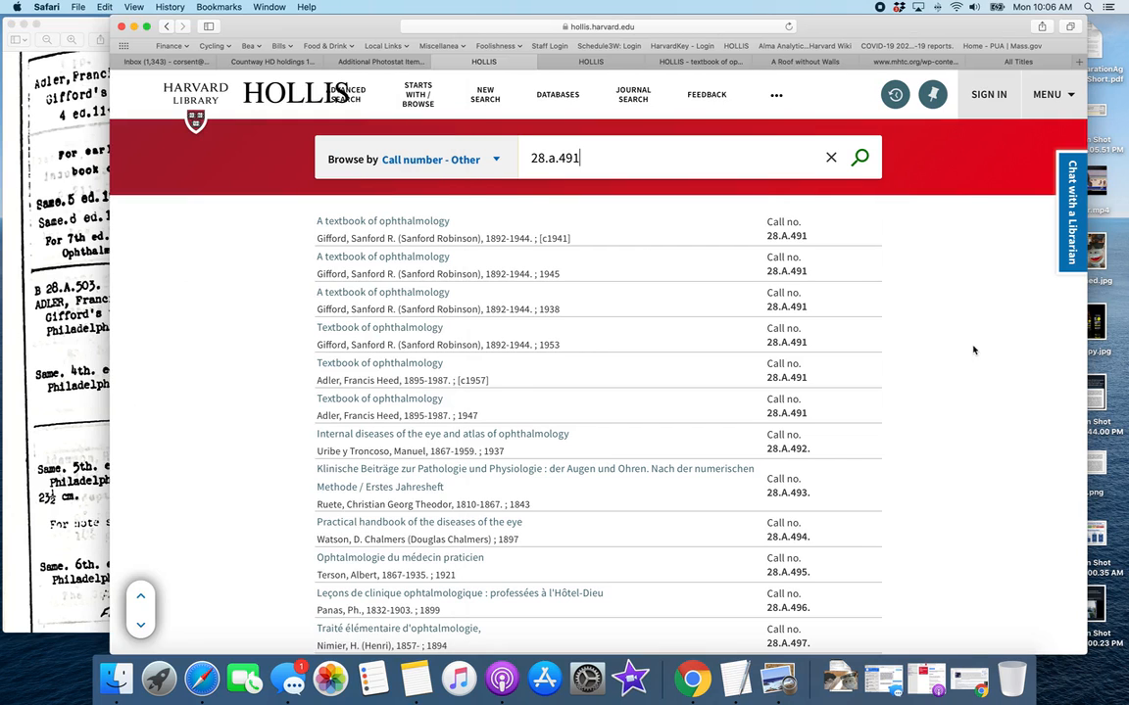
{"action": "left_click", "coordinate": [442, 409]}
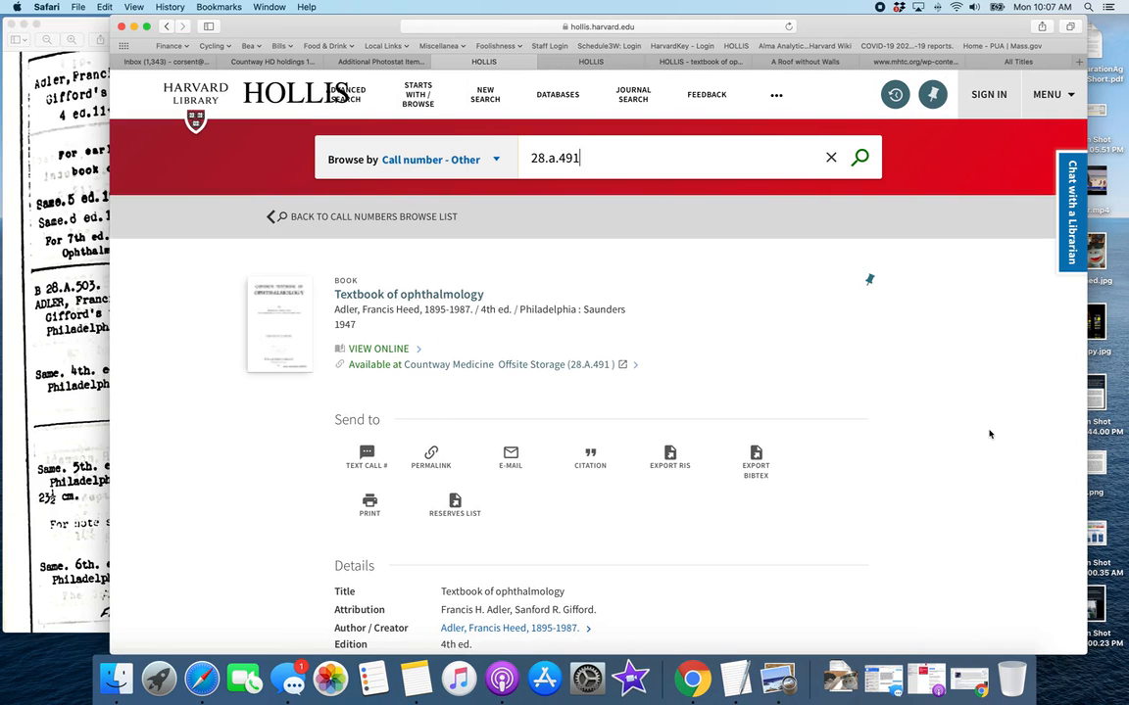
{"action": "scroll", "coordinate": [989, 434], "scroll_direction": "down", "scroll_amount": 10}
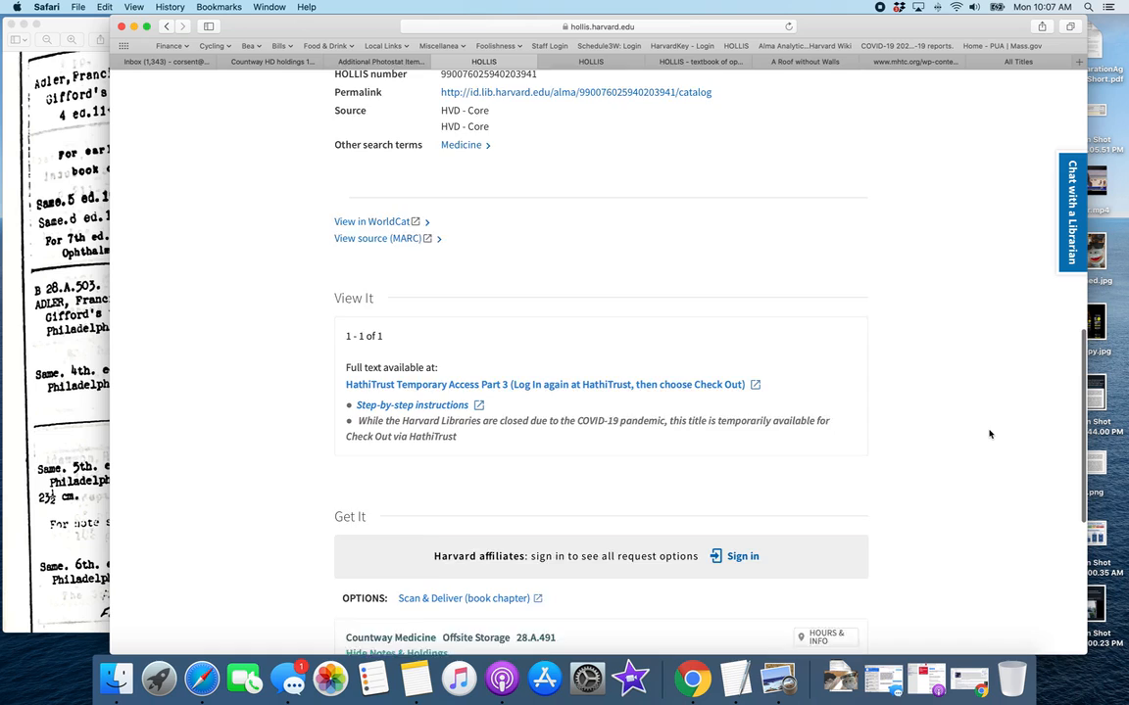
{"action": "scroll", "coordinate": [989, 434], "scroll_direction": "down", "scroll_amount": 5}
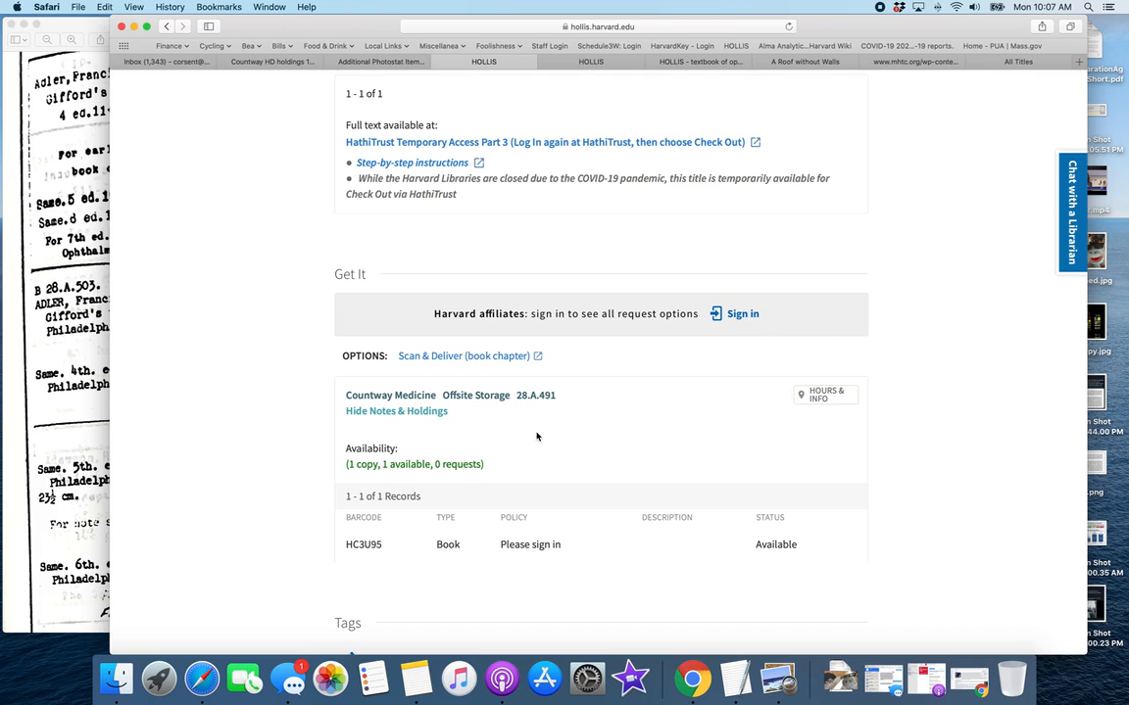
{"action": "scroll", "coordinate": [537, 436], "scroll_direction": "up", "scroll_amount": 10}
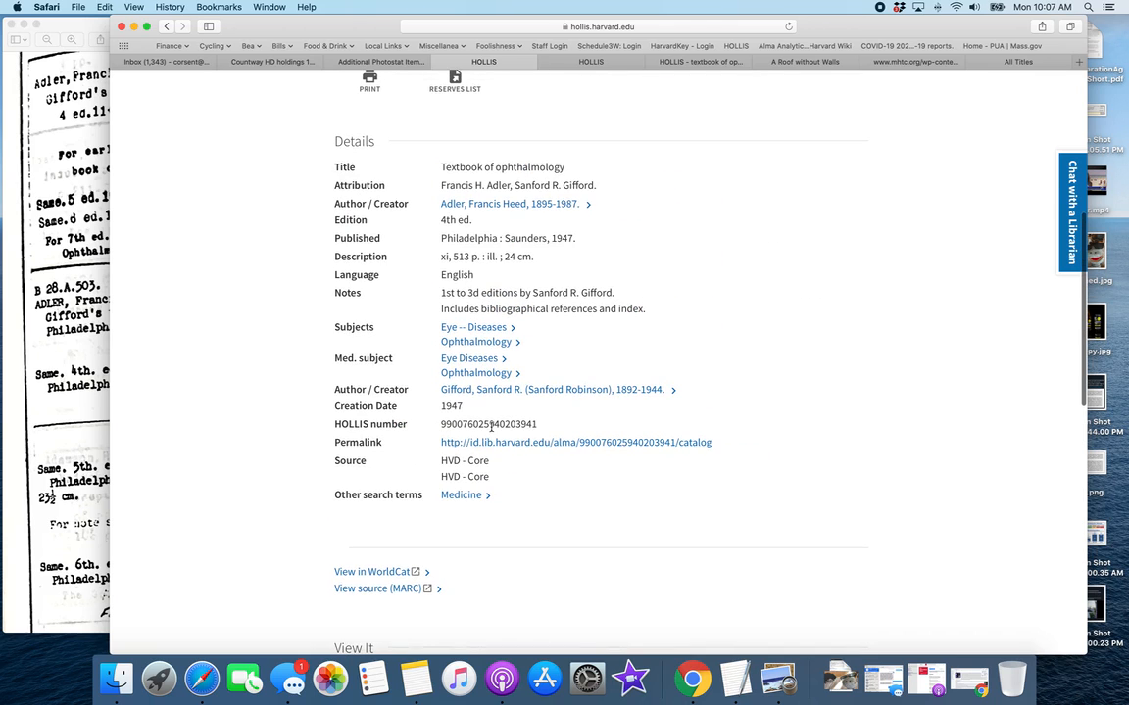
{"action": "scroll", "coordinate": [490, 424], "scroll_direction": "up", "scroll_amount": 5}
{"action": "scroll", "coordinate": [490, 426], "scroll_direction": "down", "scroll_amount": 15}
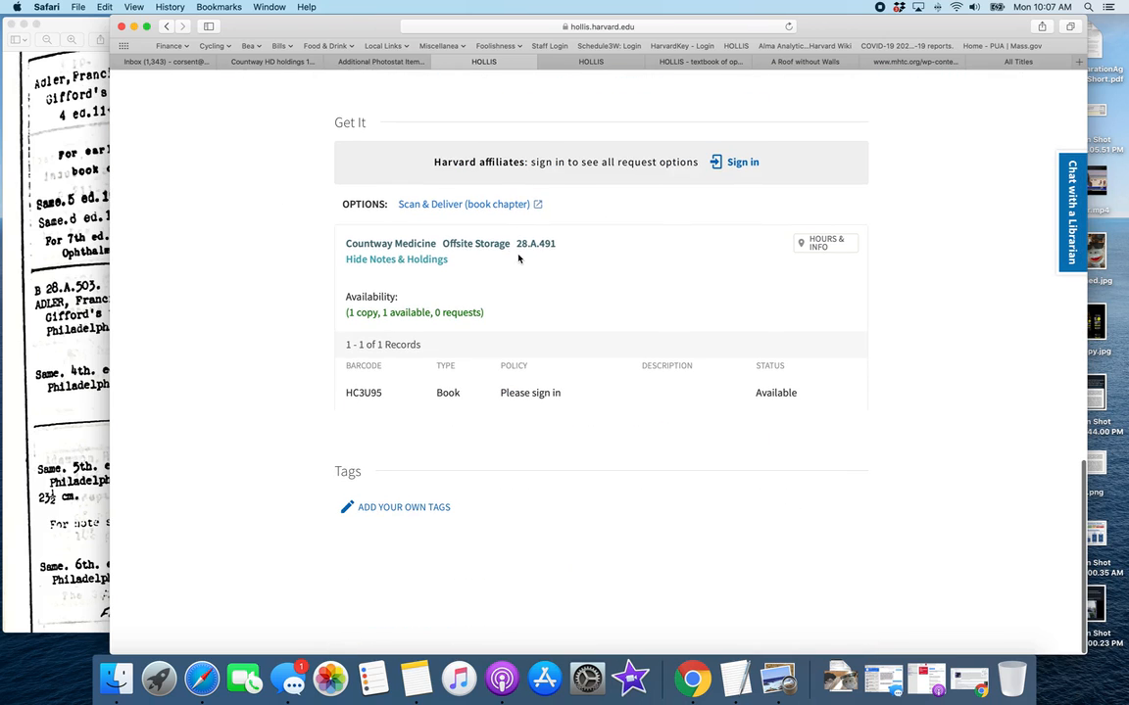
{"action": "scroll", "coordinate": [519, 257], "scroll_direction": "up", "scroll_amount": 10}
{"action": "scroll", "coordinate": [520, 259], "scroll_direction": "up", "scroll_amount": 5}
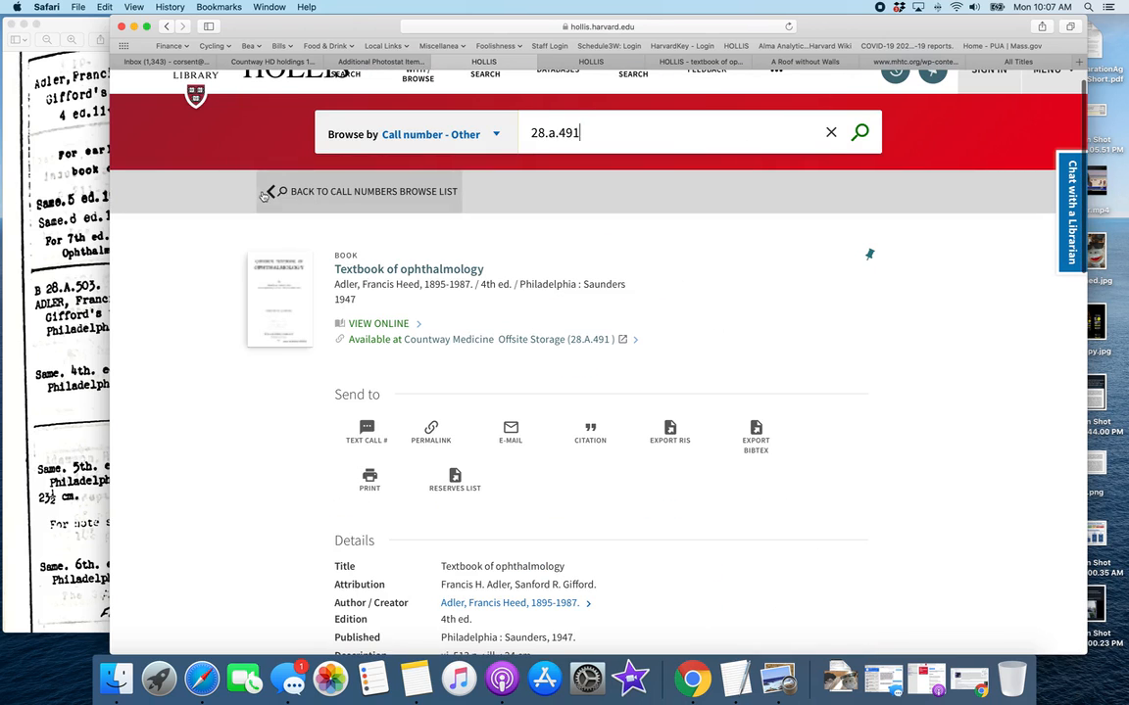
Step: Check the card's 5th edition entry against the catalog's 1953 Textbook of ophthalmology record, reviewing its description and holdings
{"action": "left_click", "coordinate": [71, 181]}
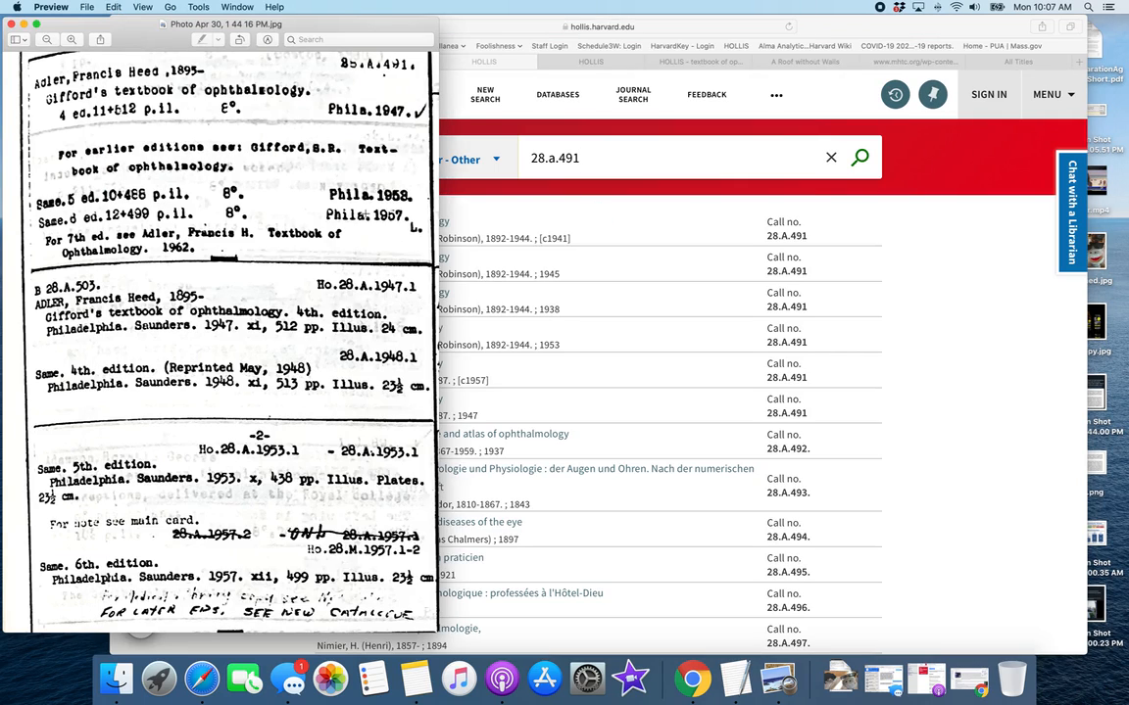
{"action": "left_click", "coordinate": [870, 361]}
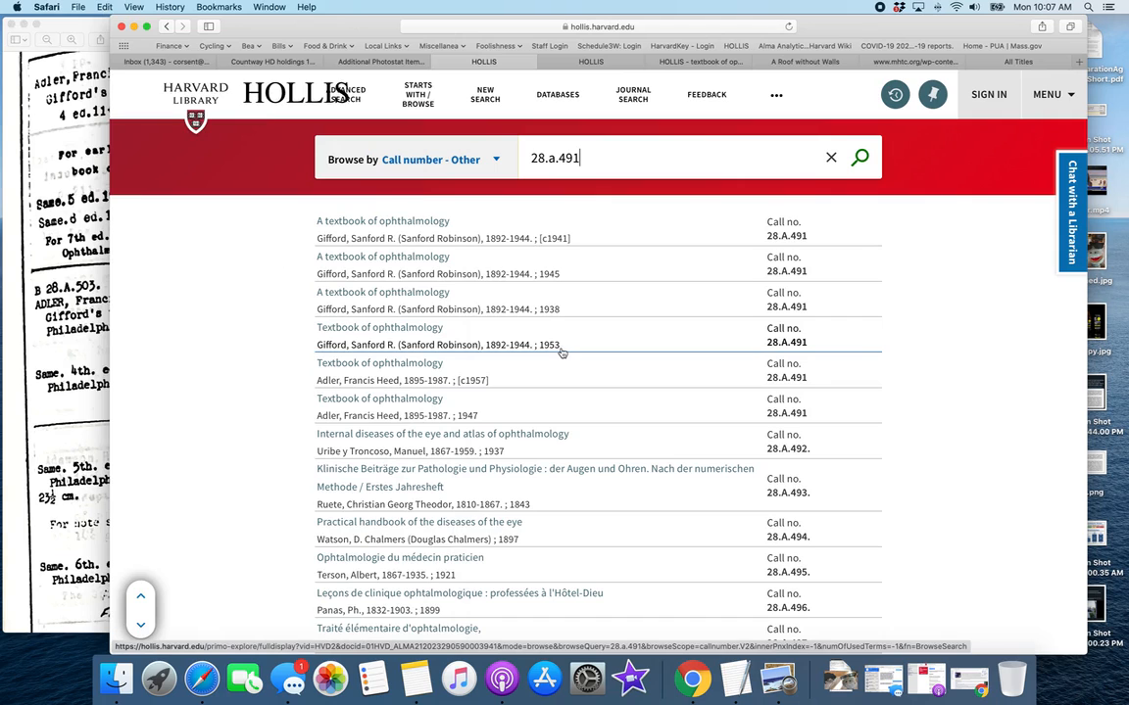
{"action": "left_click", "coordinate": [423, 336]}
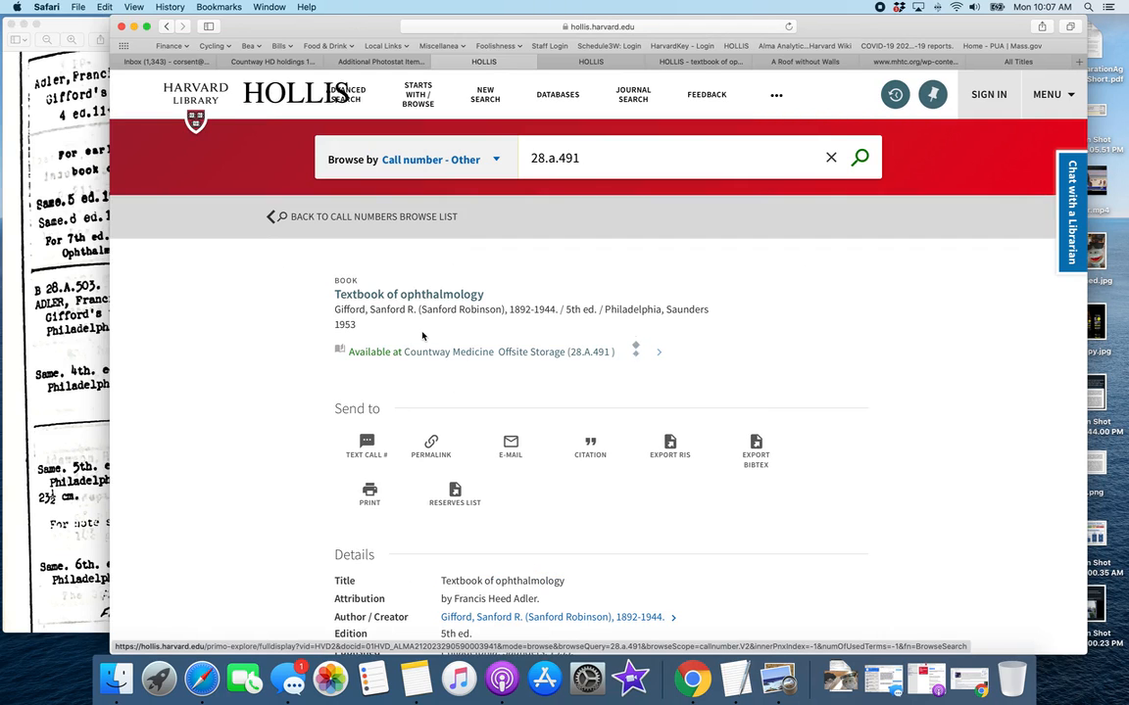
{"action": "scroll", "coordinate": [721, 382], "scroll_direction": "down", "scroll_amount": 5}
{"action": "scroll", "coordinate": [721, 382], "scroll_direction": "down", "scroll_amount": 8}
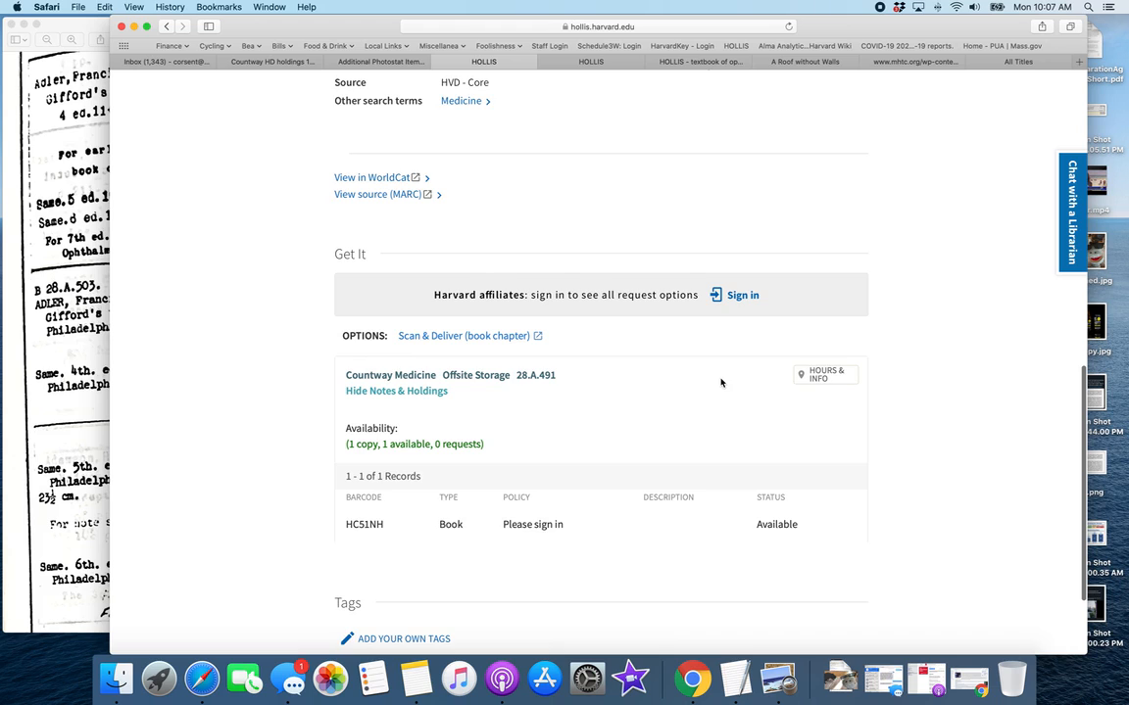
{"action": "scroll", "coordinate": [721, 382], "scroll_direction": "up", "scroll_amount": 4}
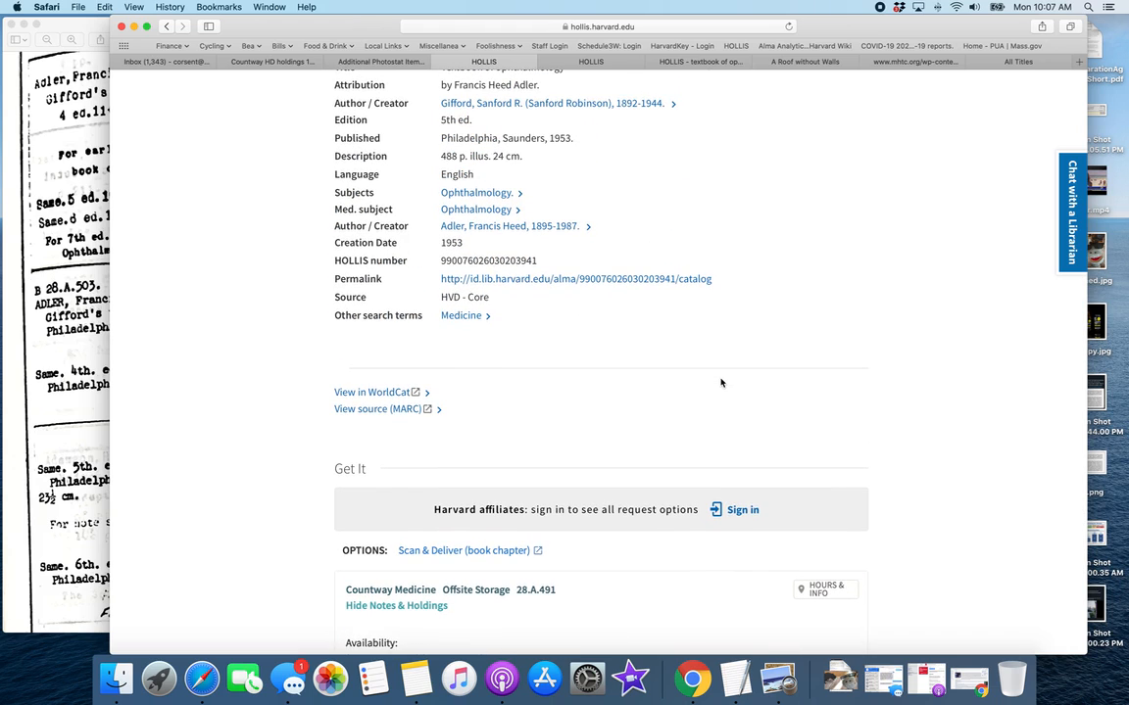
{"action": "scroll", "coordinate": [721, 382], "scroll_direction": "up", "scroll_amount": 2}
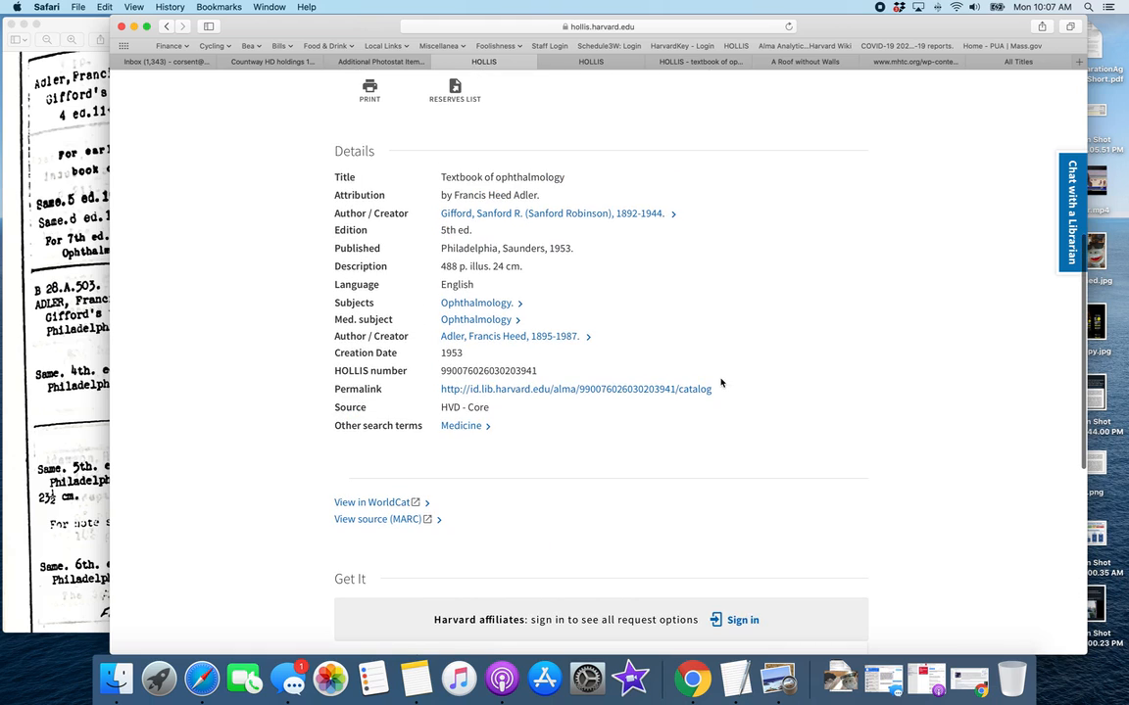
{"action": "scroll", "coordinate": [500, 338], "scroll_direction": "up", "scroll_amount": 7}
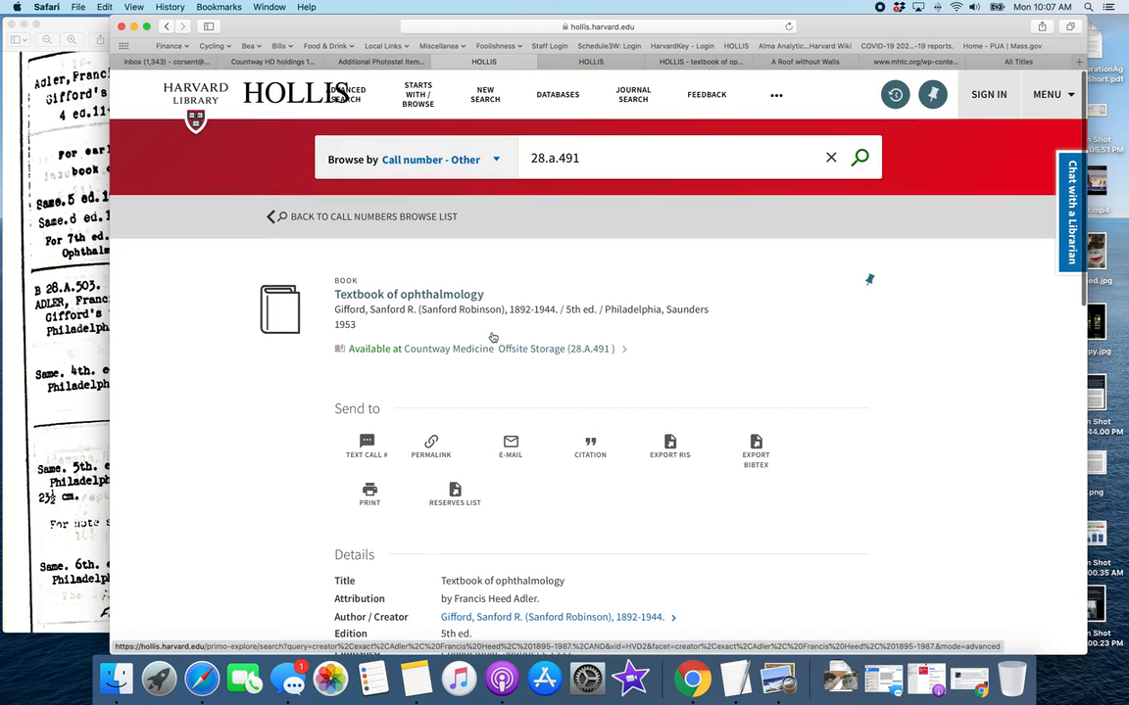
Step: Return to the browse list and check the card's 6th edition entry against the 1957 Textbook of ophthalmology record's details and holdings
{"action": "left_click", "coordinate": [271, 222]}
{"action": "left_click", "coordinate": [49, 221]}
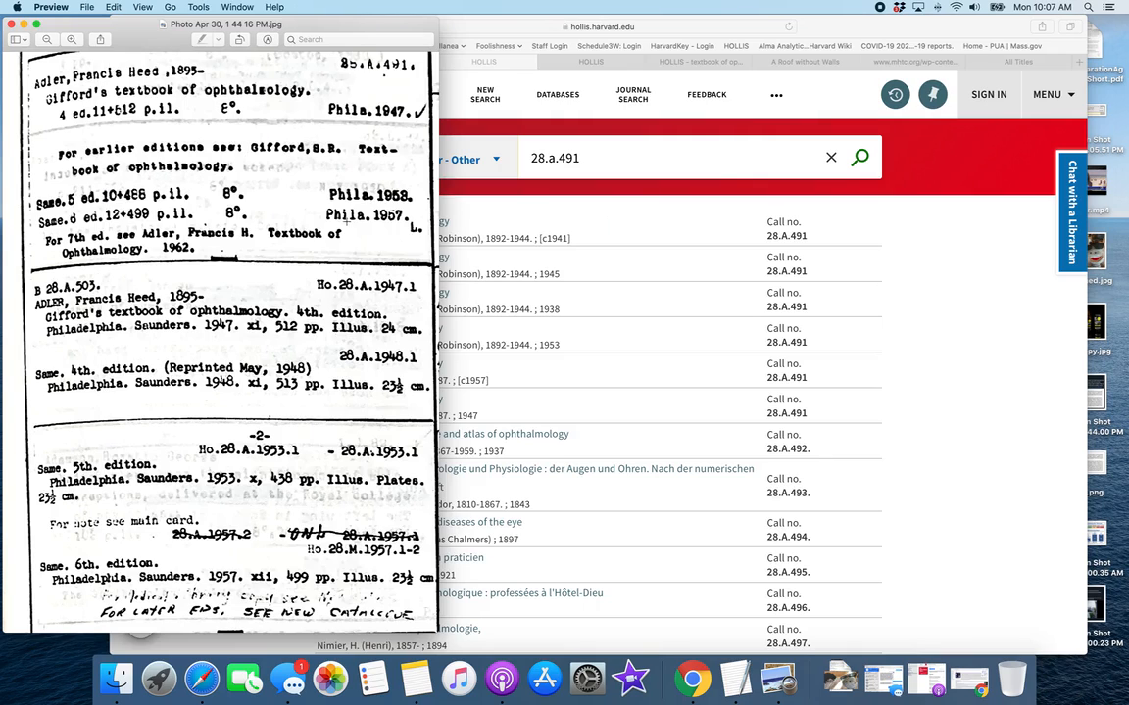
{"action": "left_click", "coordinate": [946, 398]}
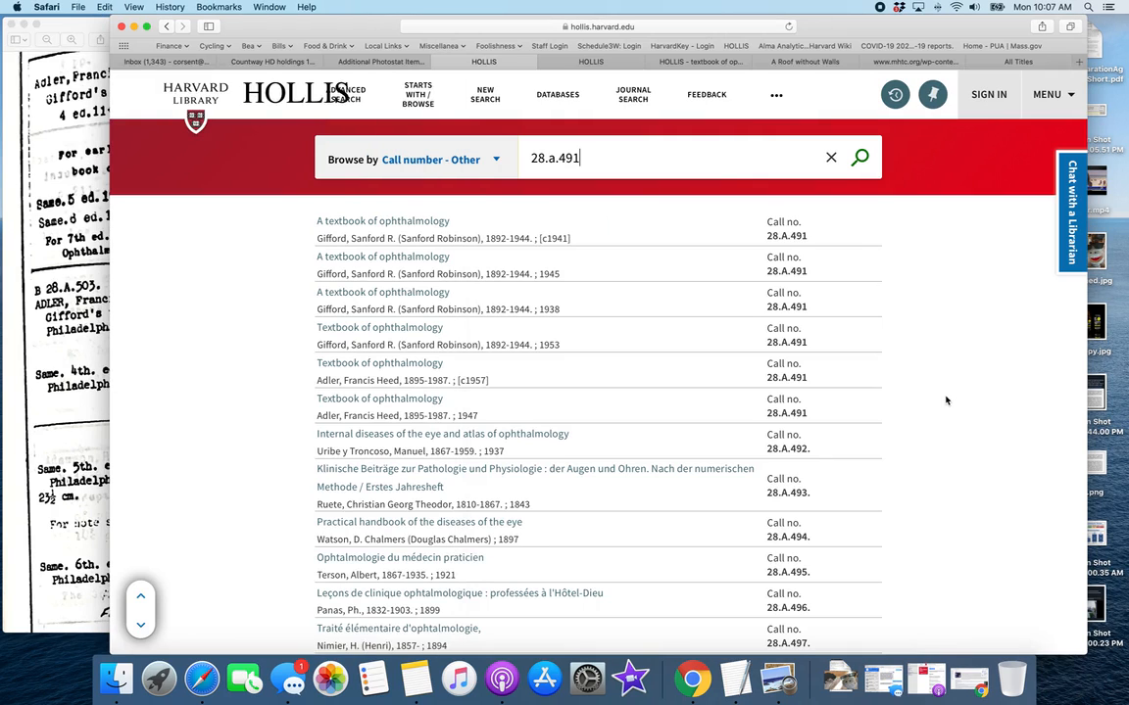
{"action": "left_click", "coordinate": [387, 370]}
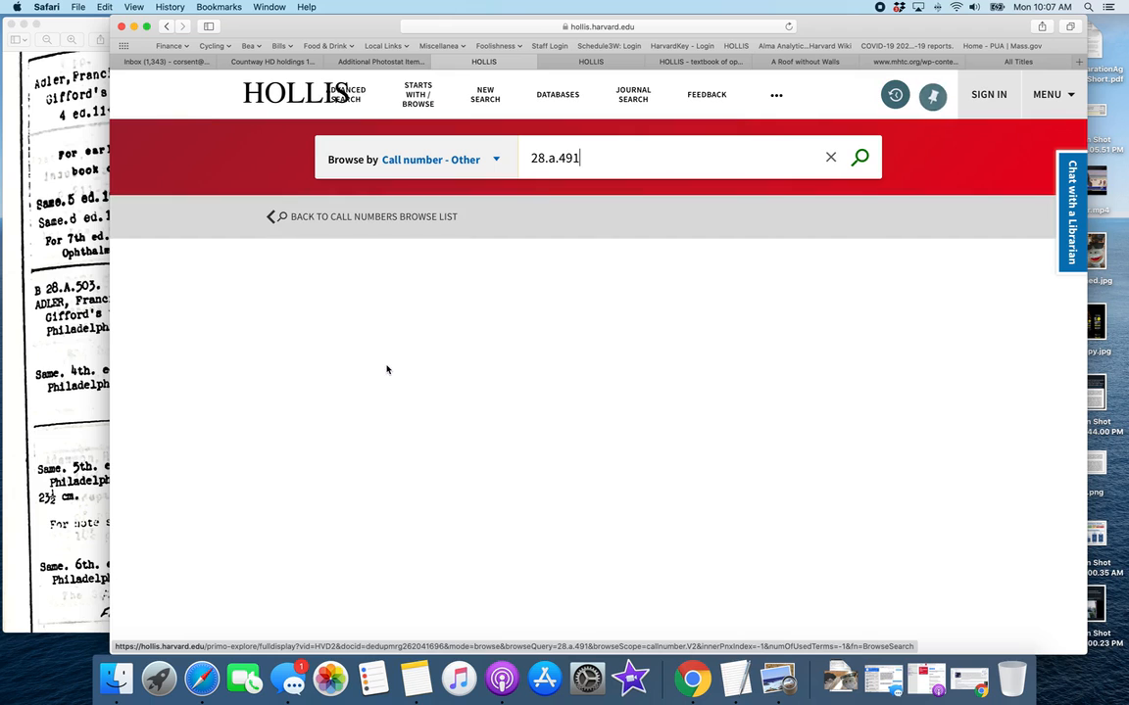
{"action": "scroll", "coordinate": [769, 433], "scroll_direction": "down", "scroll_amount": 5}
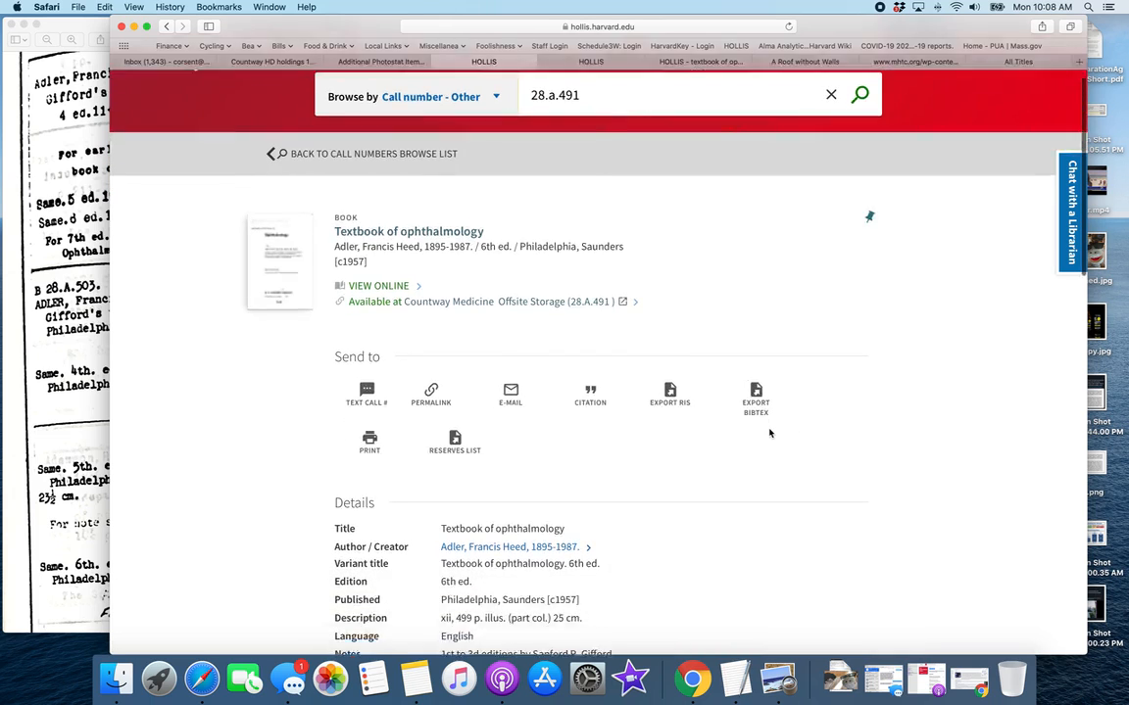
{"action": "scroll", "coordinate": [769, 434], "scroll_direction": "down", "scroll_amount": 8}
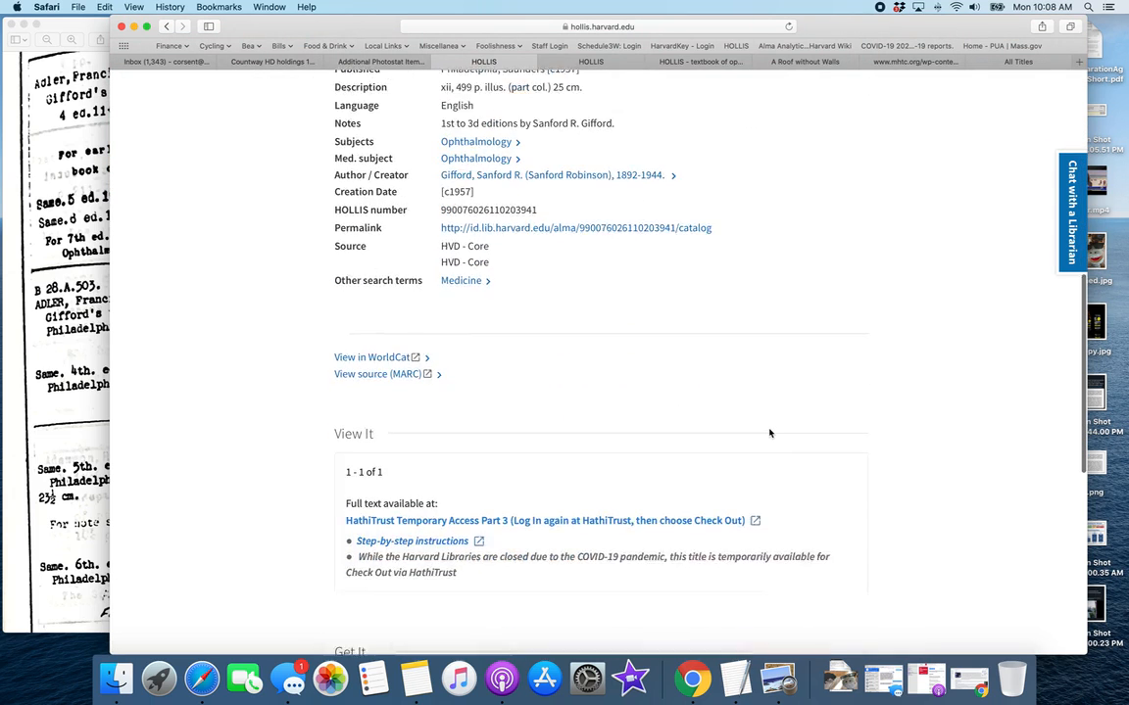
{"action": "scroll", "coordinate": [769, 432], "scroll_direction": "down", "scroll_amount": 1}
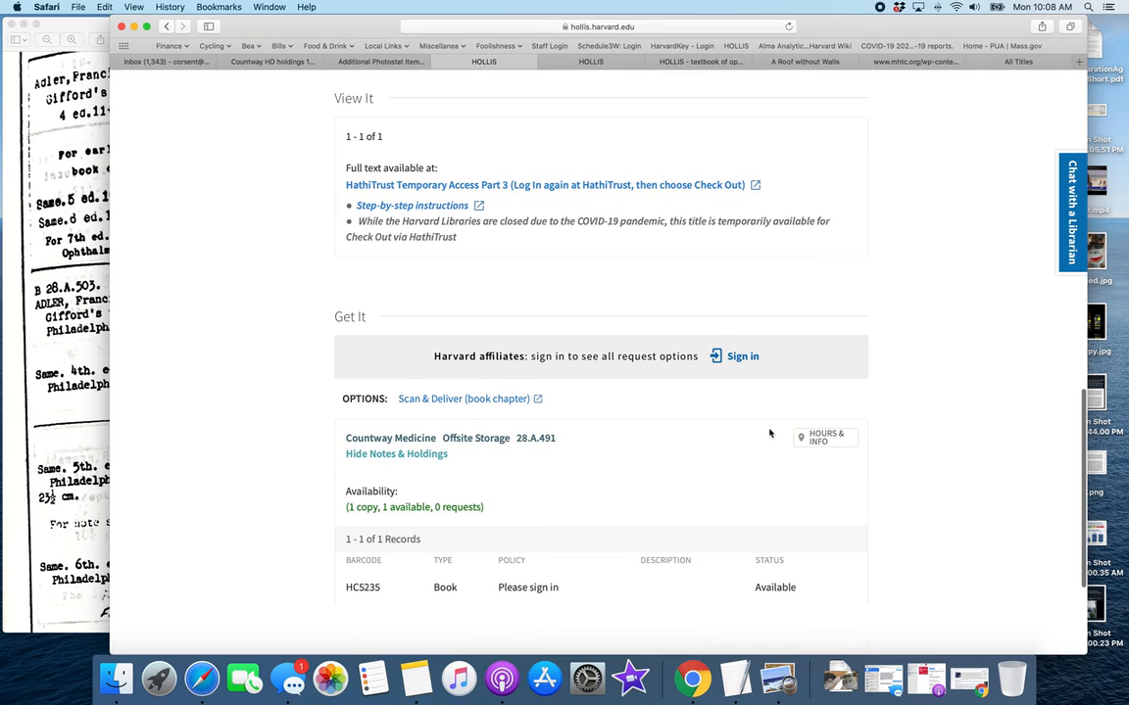
{"action": "scroll", "coordinate": [769, 433], "scroll_direction": "up", "scroll_amount": 5}
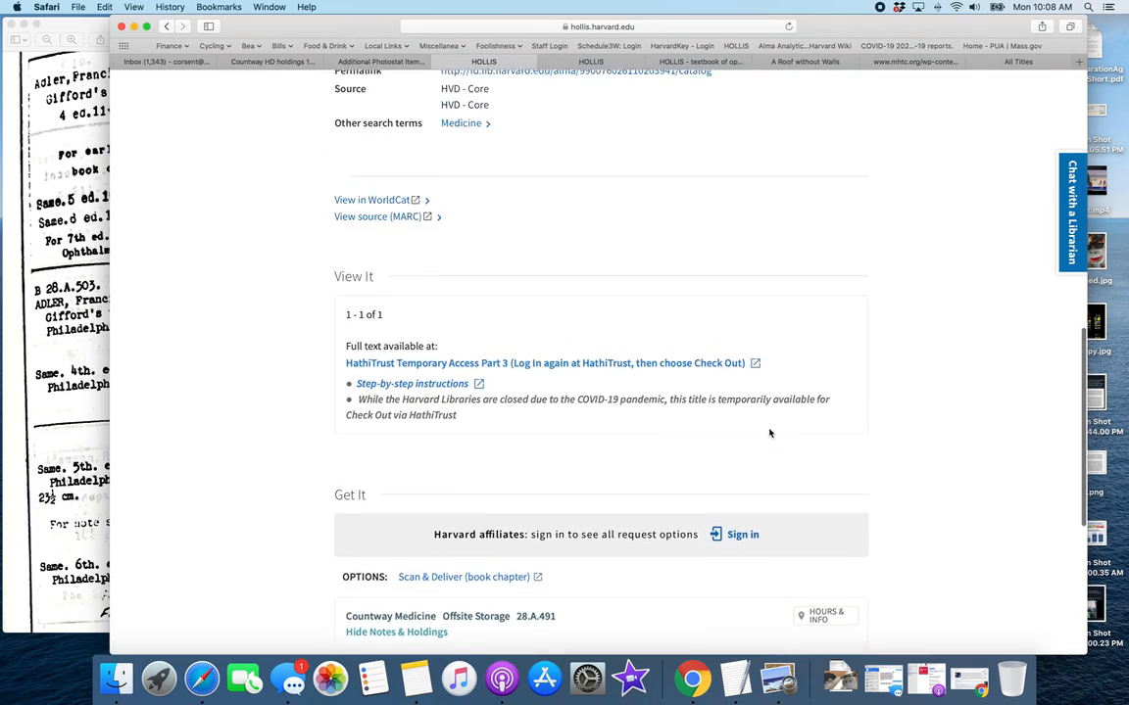
{"action": "scroll", "coordinate": [769, 434], "scroll_direction": "up", "scroll_amount": 8}
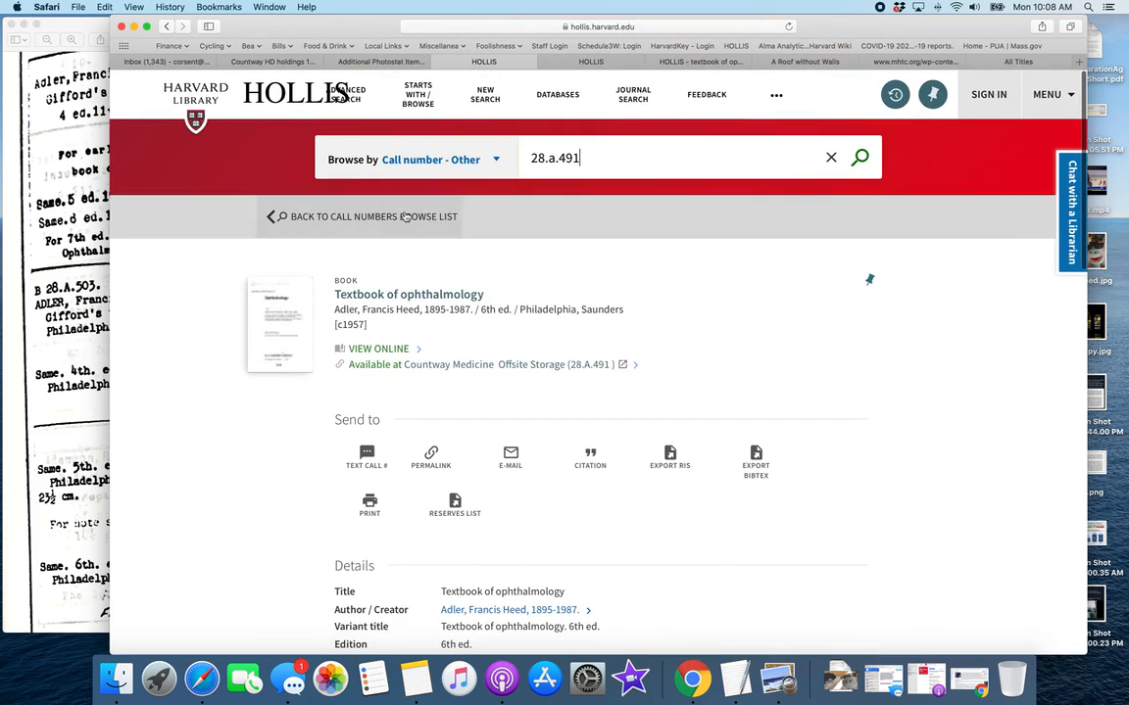
Step: Go back to the 28.a.491 browse list and compare its entries with the scanned card
{"action": "left_click", "coordinate": [267, 222]}
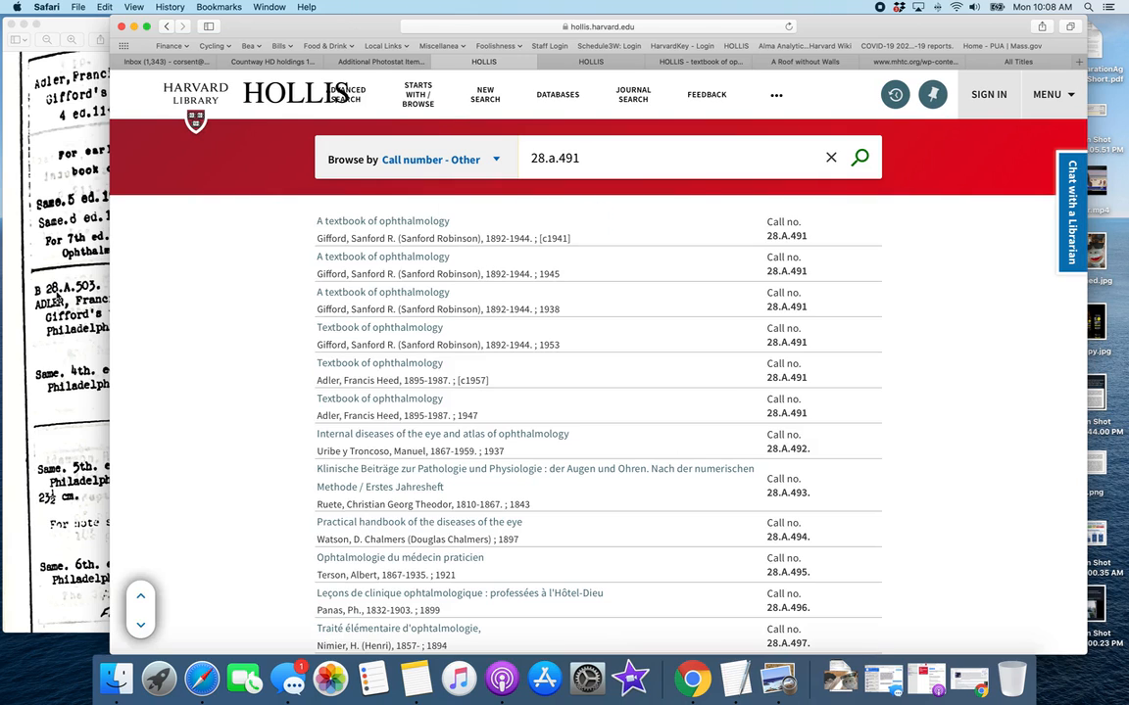
{"action": "left_click", "coordinate": [56, 290]}
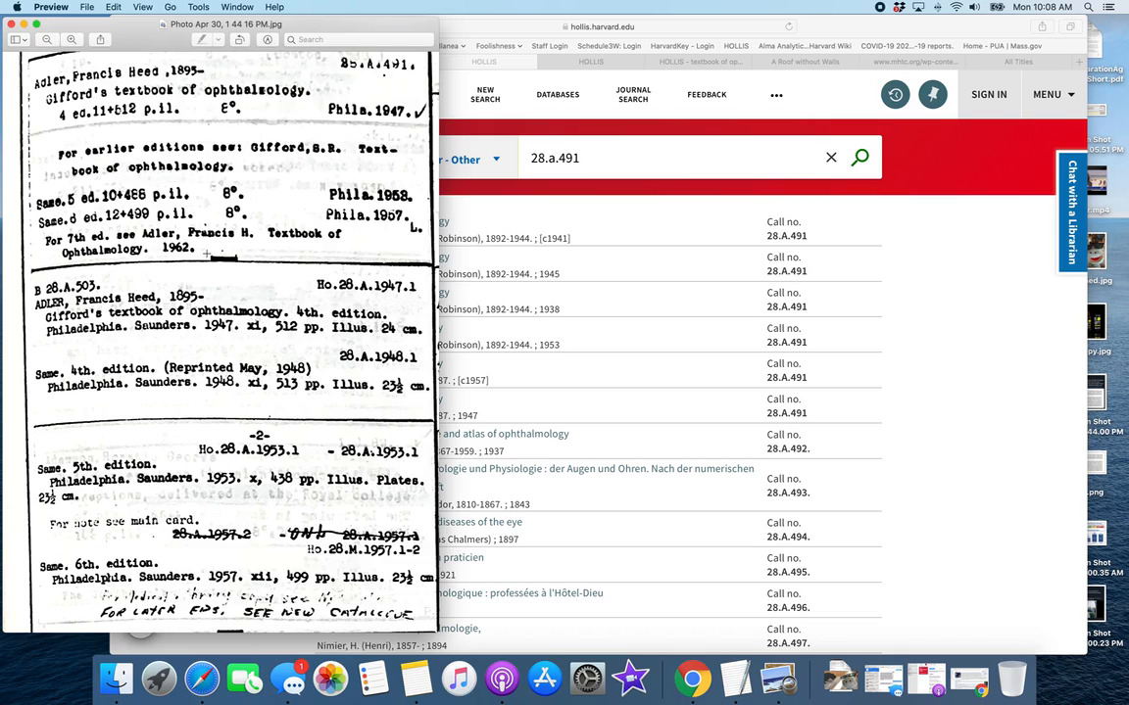
{"action": "left_click", "coordinate": [933, 409]}
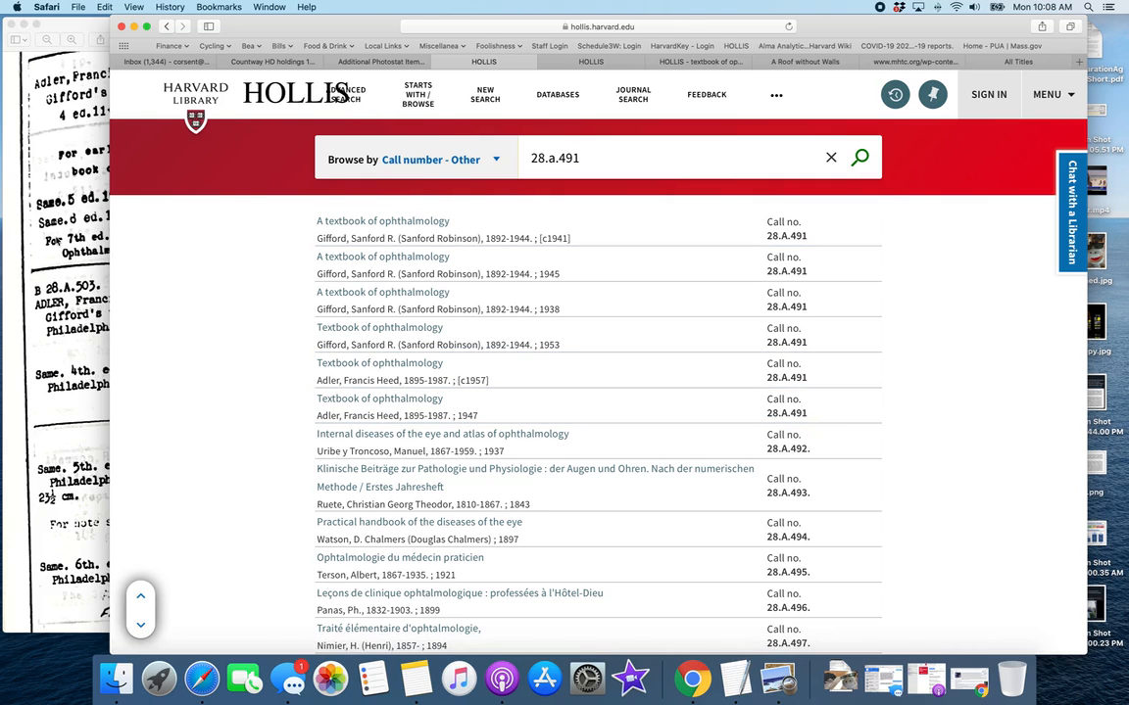
Step: Consult the card entry marked B 28.A.503 and browse the catalog for call number 28.a.503
{"action": "left_click", "coordinate": [57, 239]}
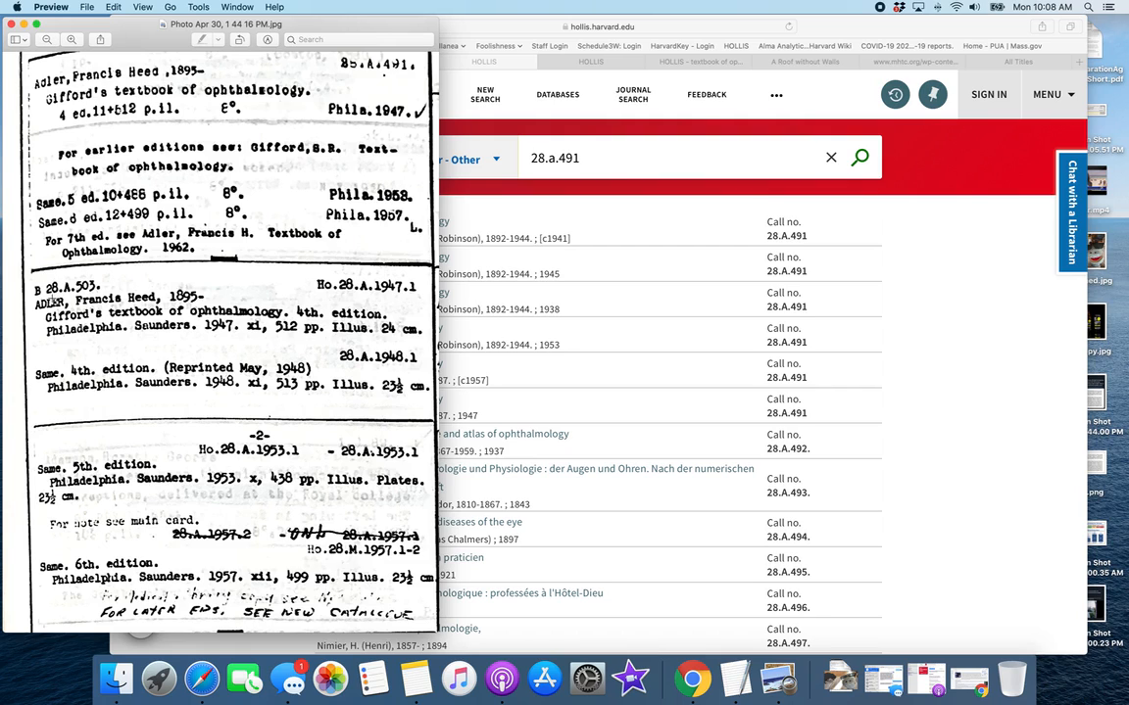
{"action": "left_click", "coordinate": [533, 150]}
{"action": "left_click_drag", "start_coordinate": [566, 160], "coordinate": [611, 164]}
{"action": "type", "text": "503"}
{"action": "key", "text": "Return"}
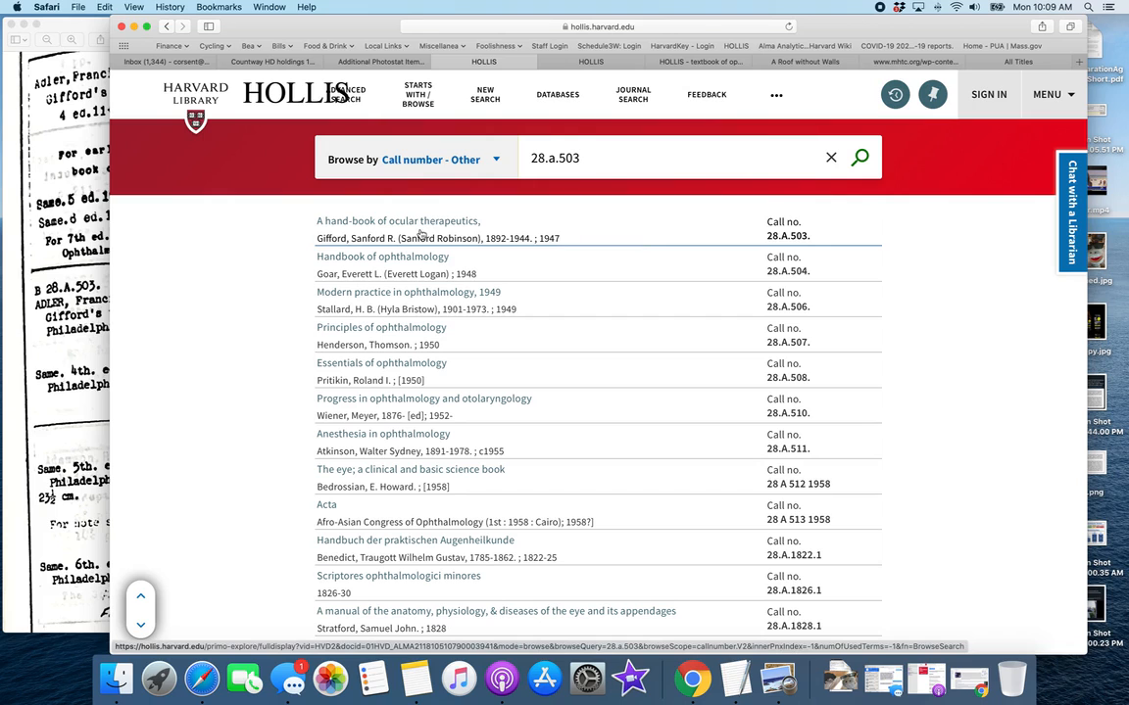
Step: Open the 1947 record for A hand-book of ocular therapeutics and compare its details with the card's B 28.A.503 entry
{"action": "left_click", "coordinate": [502, 235]}
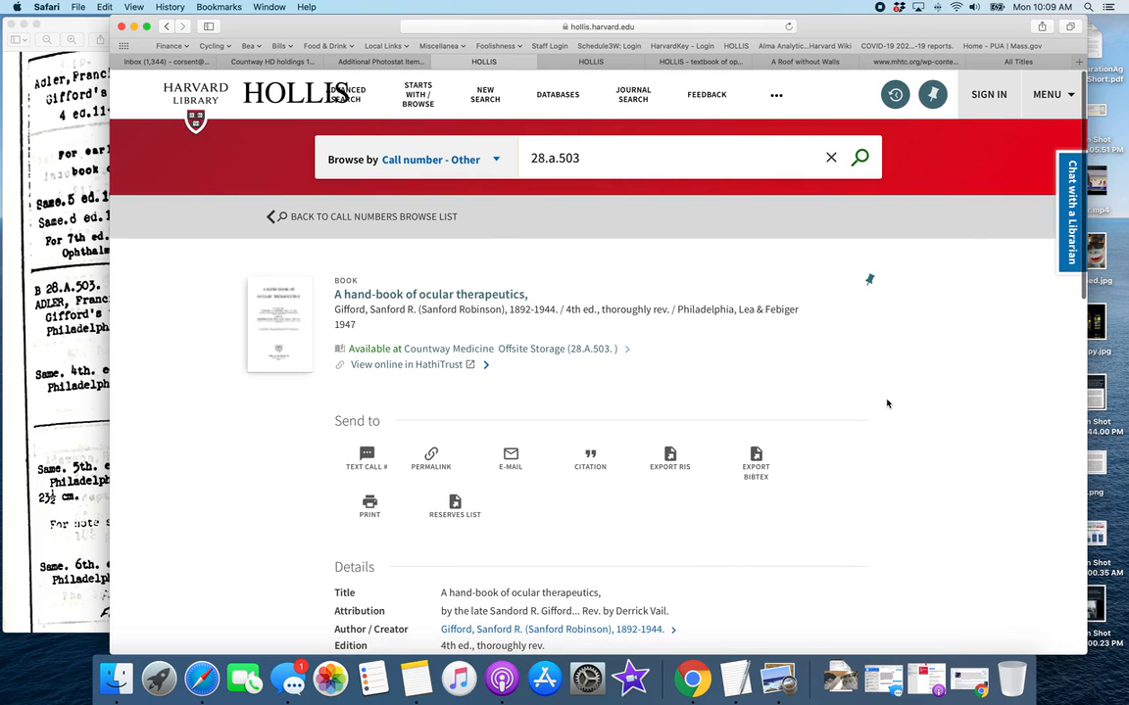
{"action": "scroll", "coordinate": [887, 403], "scroll_direction": "down", "scroll_amount": 5}
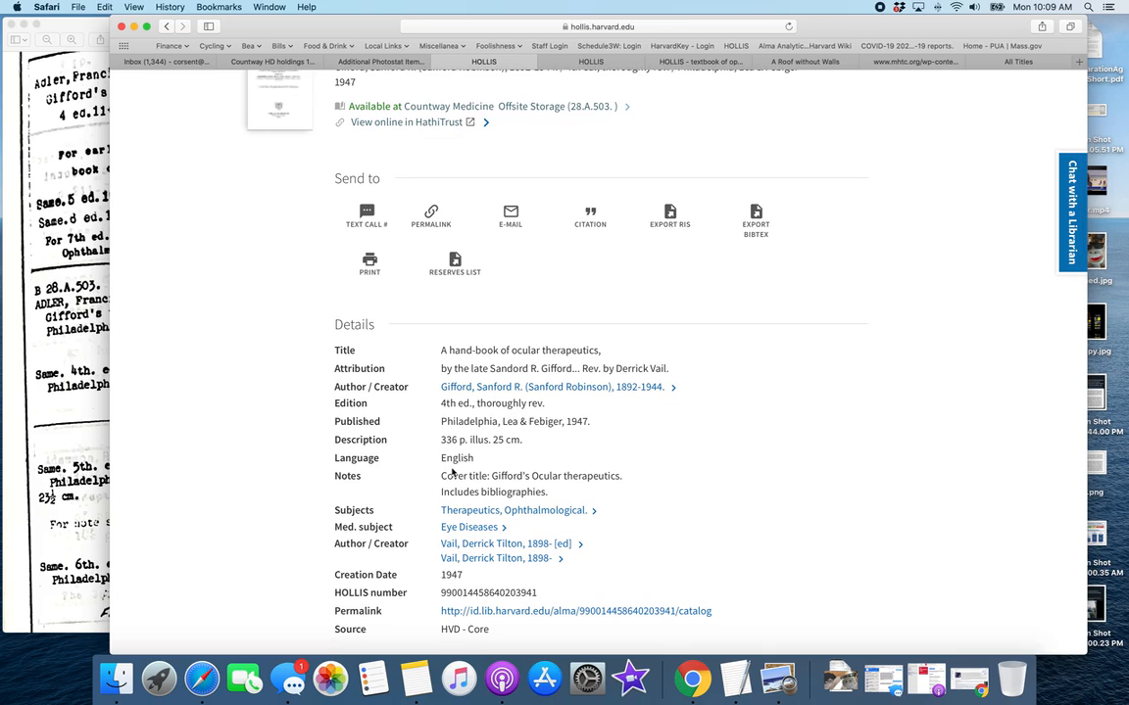
{"action": "left_click", "coordinate": [56, 330]}
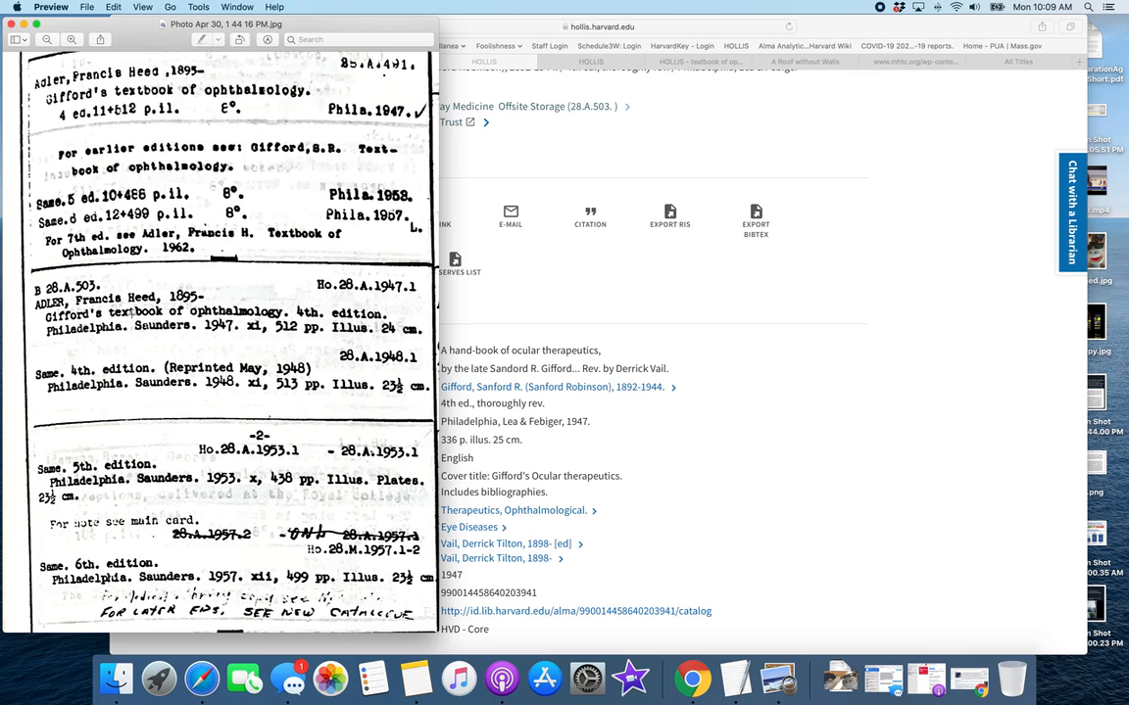
{"action": "left_click", "coordinate": [667, 338]}
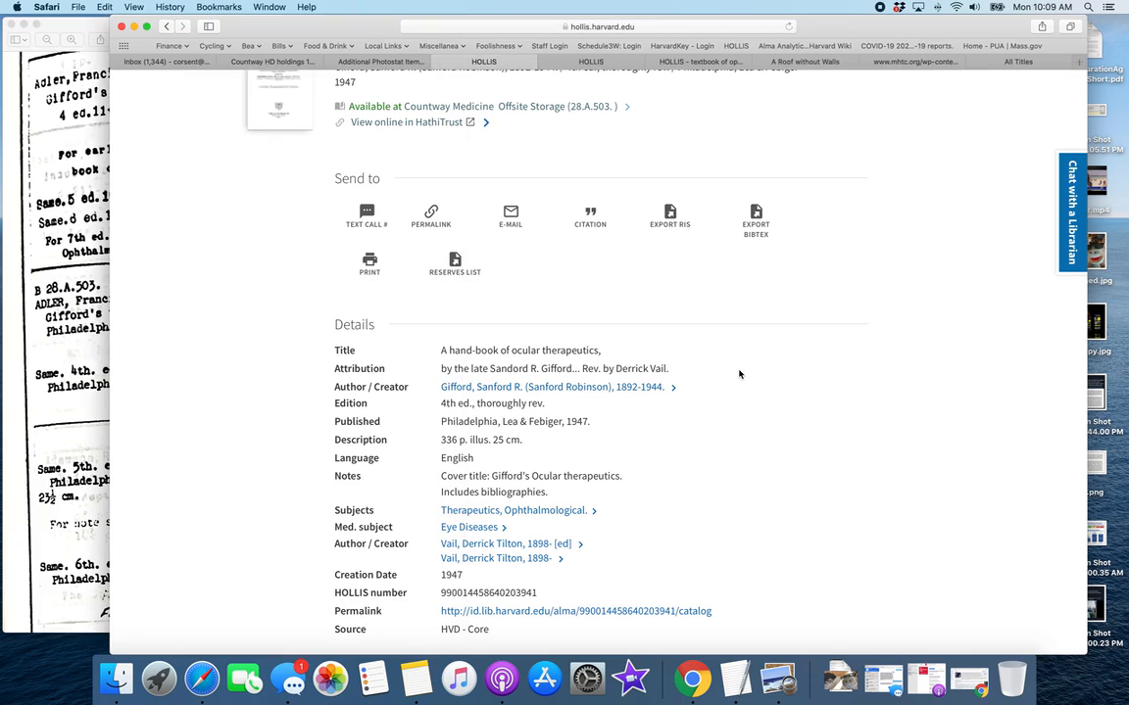
{"action": "scroll", "coordinate": [269, 197], "scroll_direction": "up", "scroll_amount": 5}
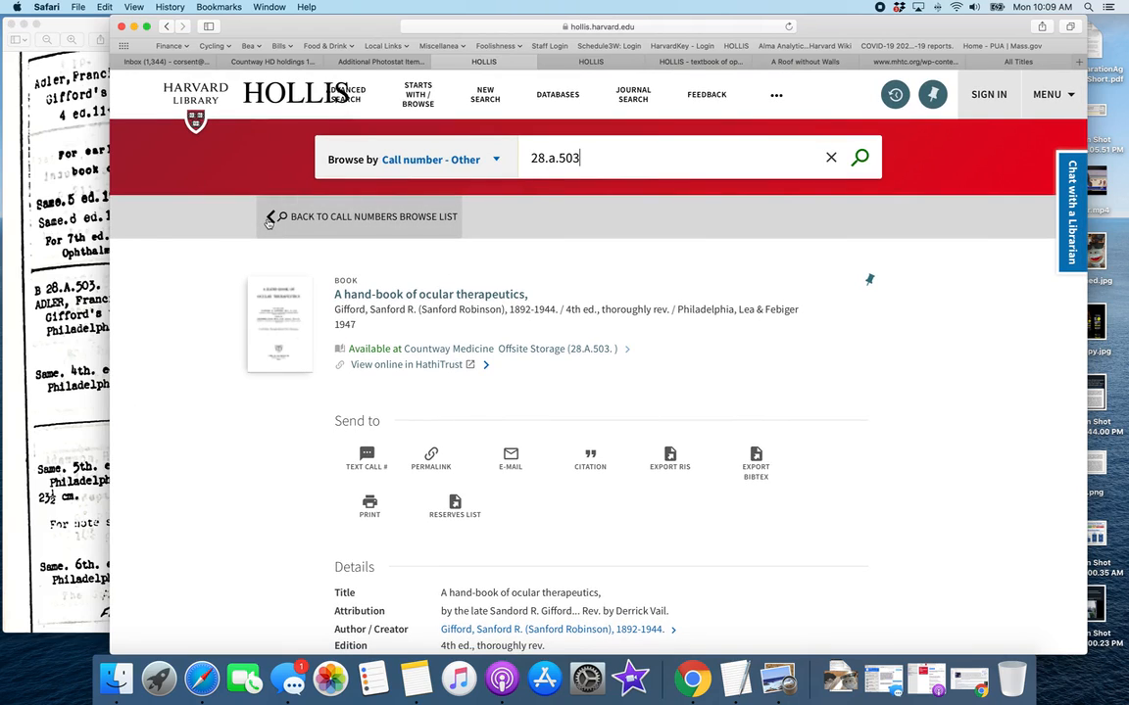
Step: Return to the 28.a.503 browse list and compare its entries with the scanned card
{"action": "left_click", "coordinate": [269, 219]}
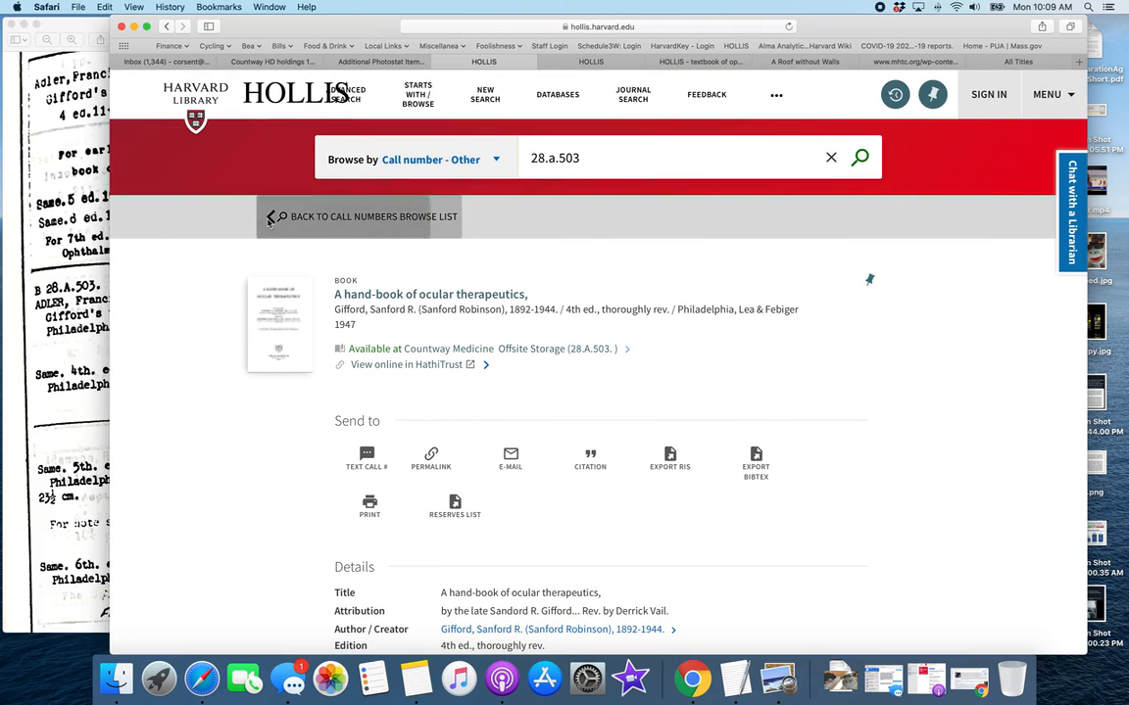
{"action": "left_click", "coordinate": [56, 304]}
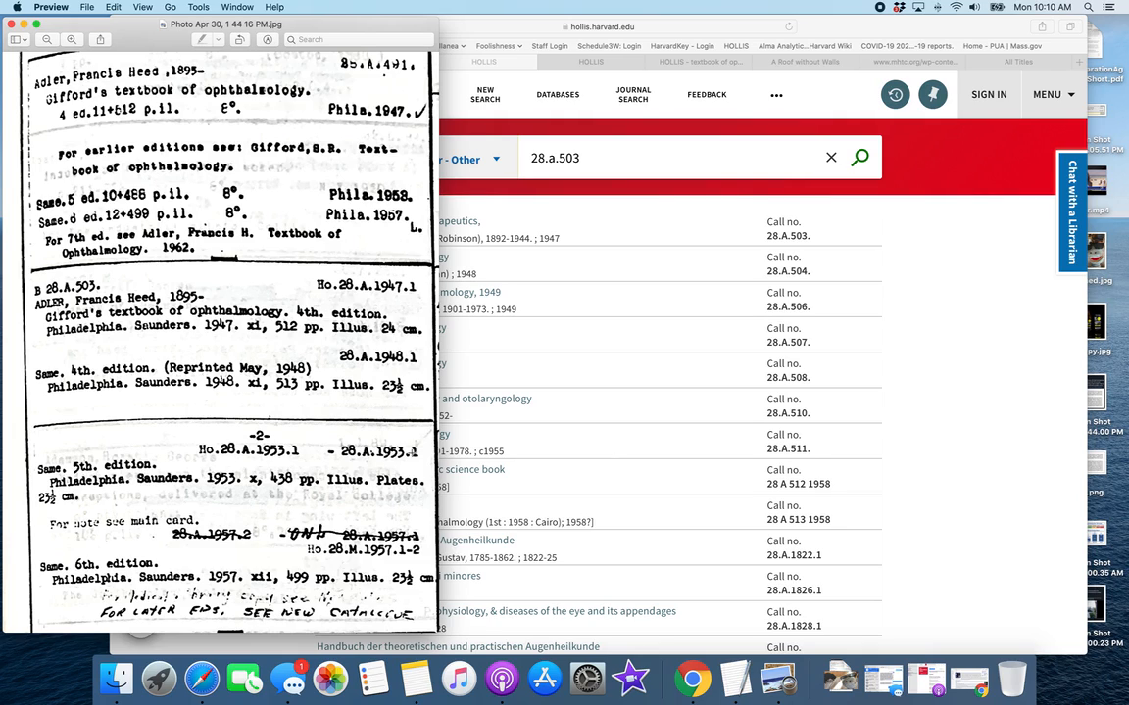
{"action": "left_click", "coordinate": [989, 458]}
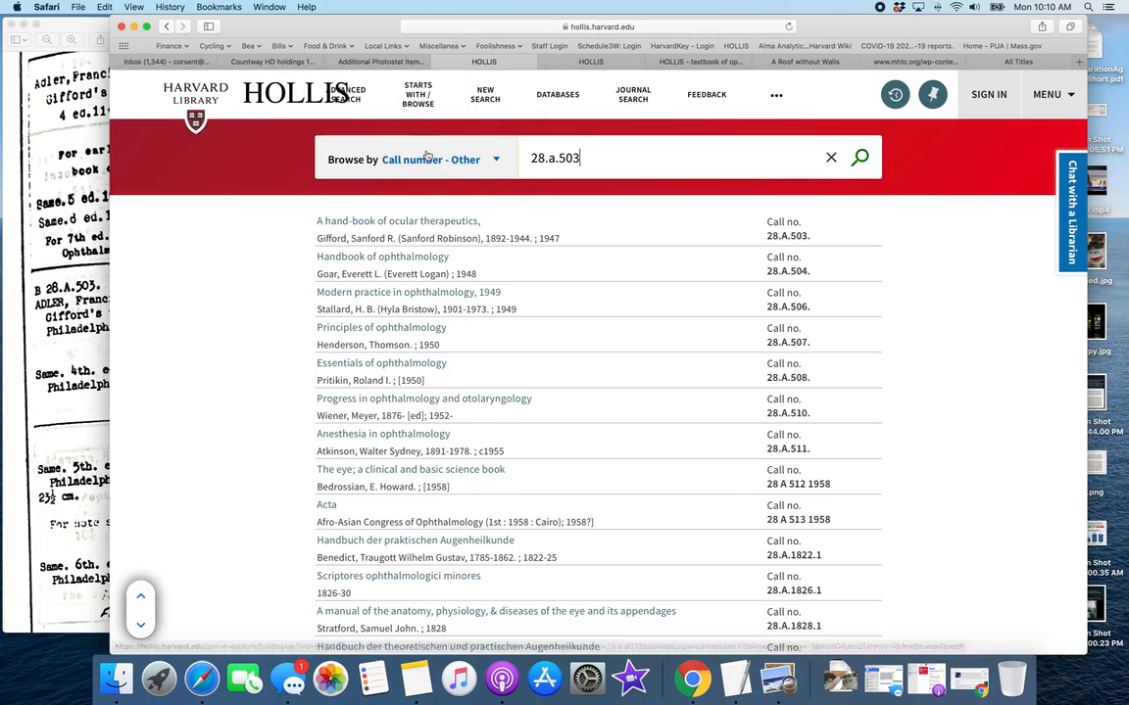
Step: Check the Countway HD holdings 1 and Additional Photostat Items spreadsheets, and return to the HOLLIS browse list
{"action": "left_click", "coordinate": [262, 63]}
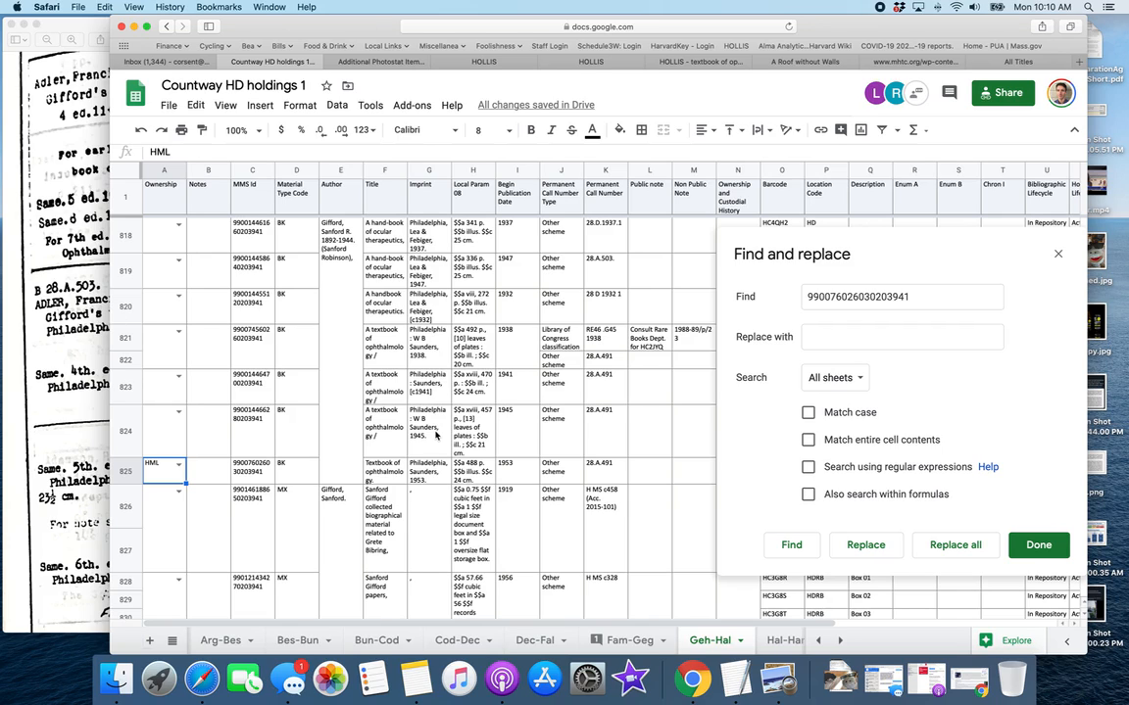
{"action": "left_click", "coordinate": [393, 62]}
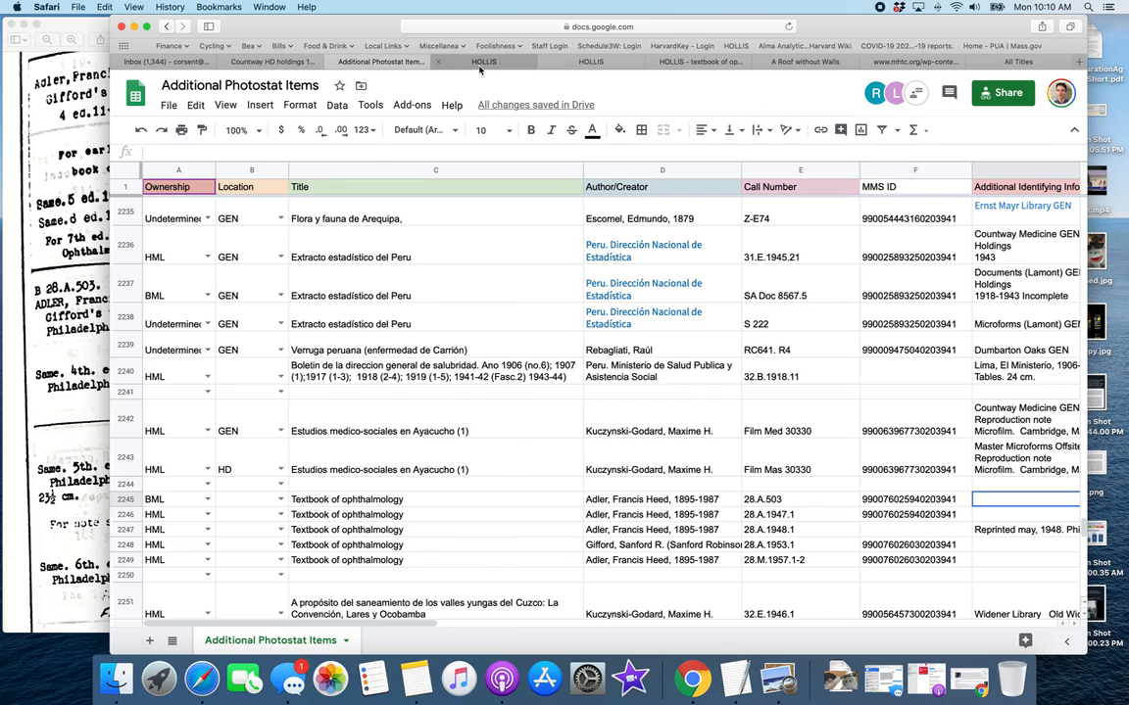
{"action": "left_click", "coordinate": [490, 62]}
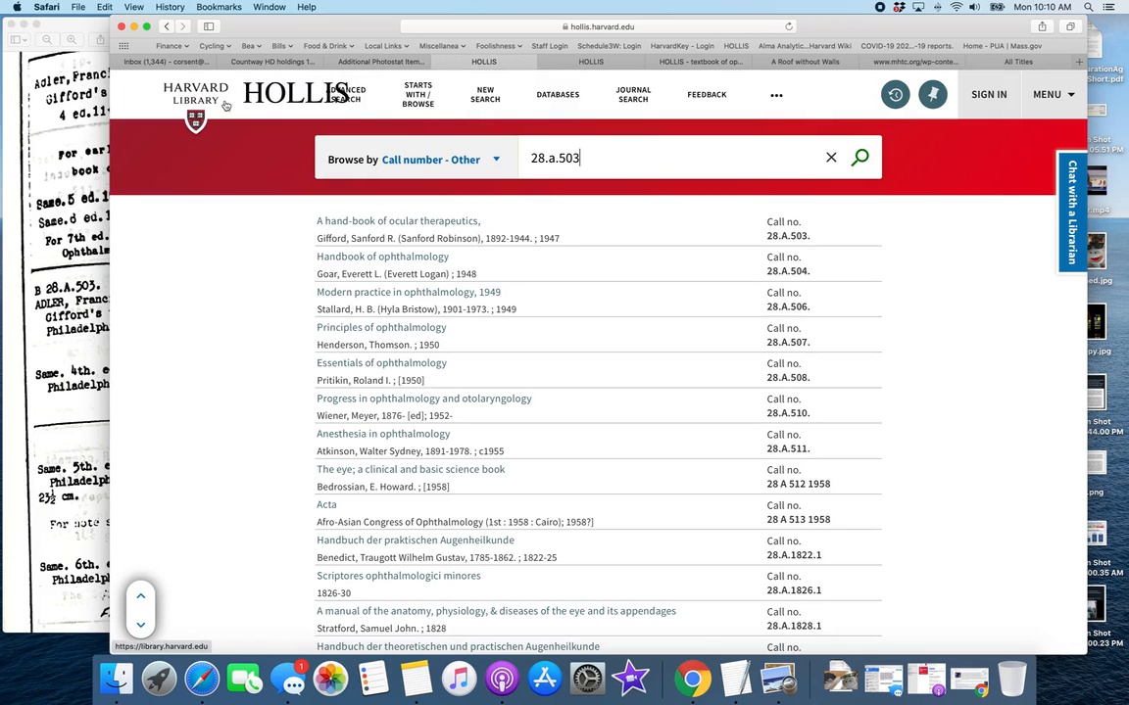
Step: Go back to the 28.a.491 browse list, open the 1947 Textbook of ophthalmology record and copy its HOLLIS number
{"action": "left_click", "coordinate": [167, 30]}
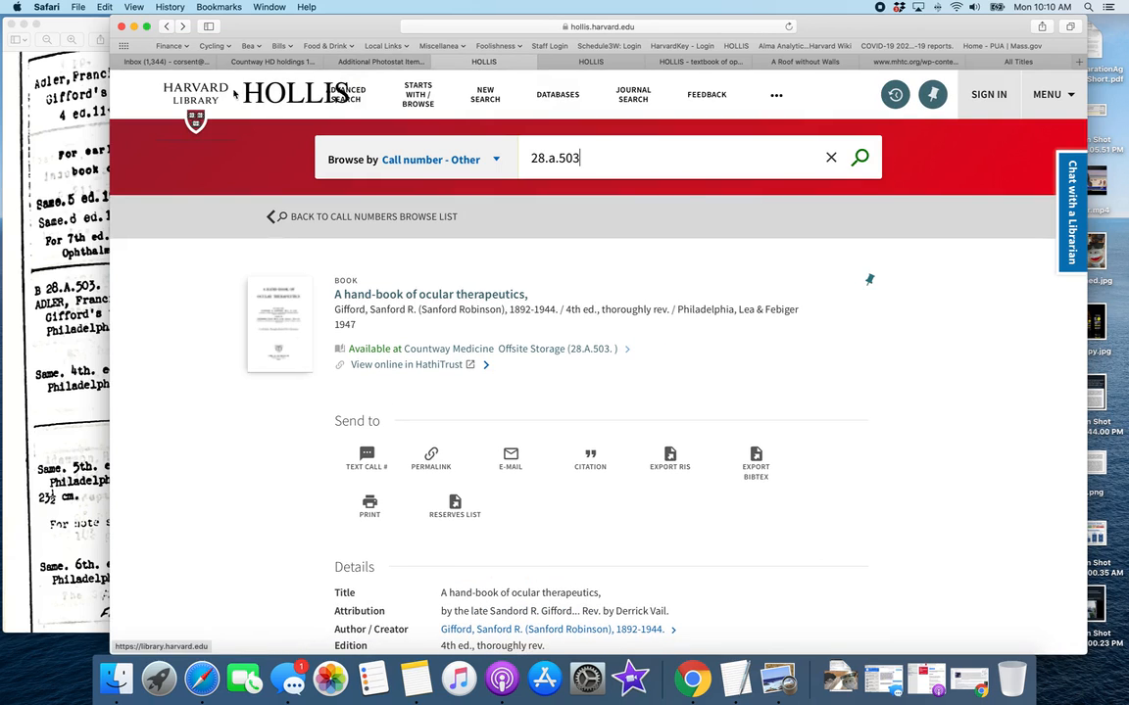
{"action": "left_click", "coordinate": [165, 30]}
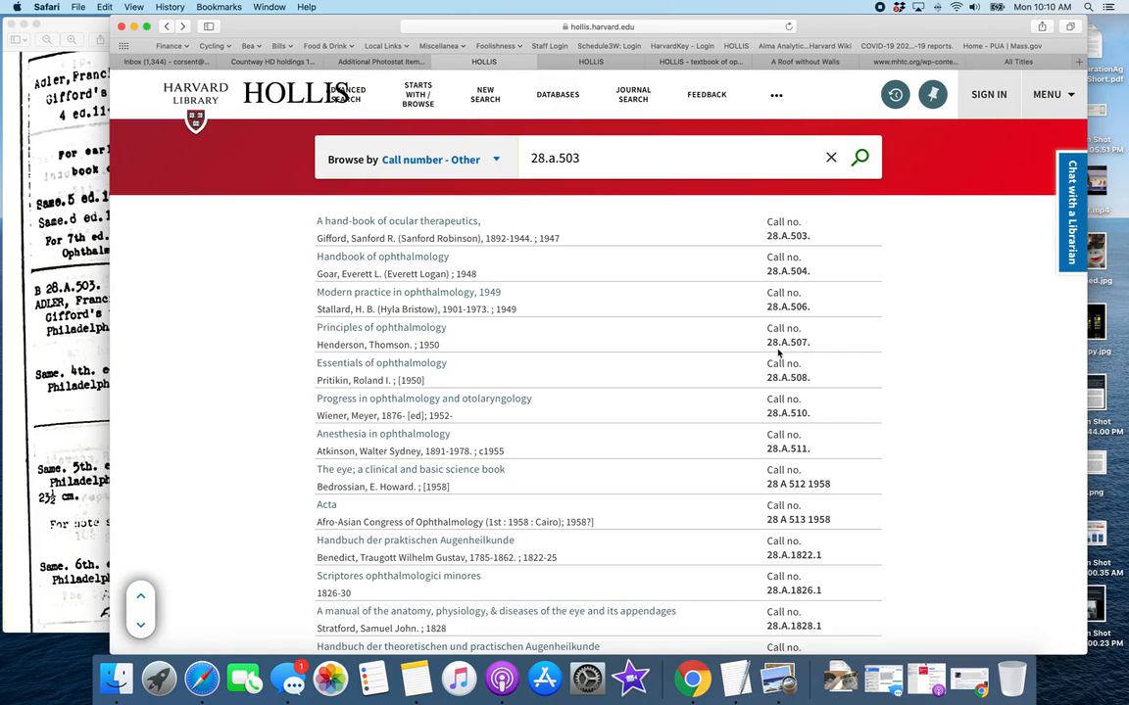
{"action": "left_click", "coordinate": [166, 29]}
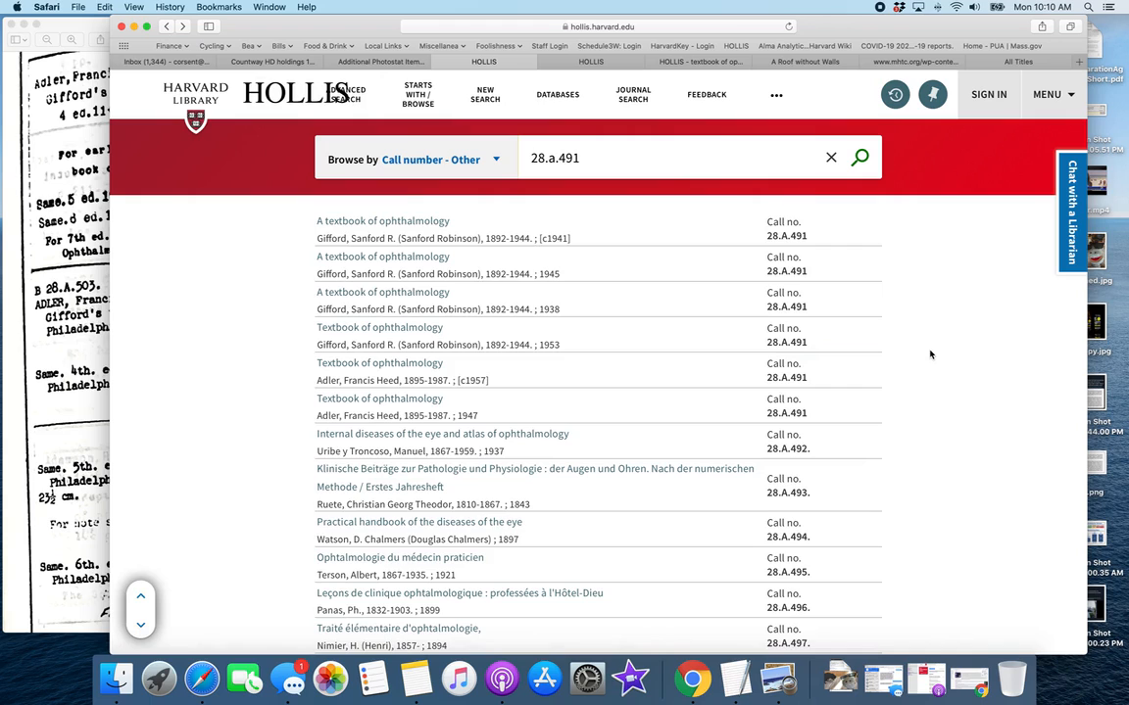
{"action": "left_click", "coordinate": [386, 405]}
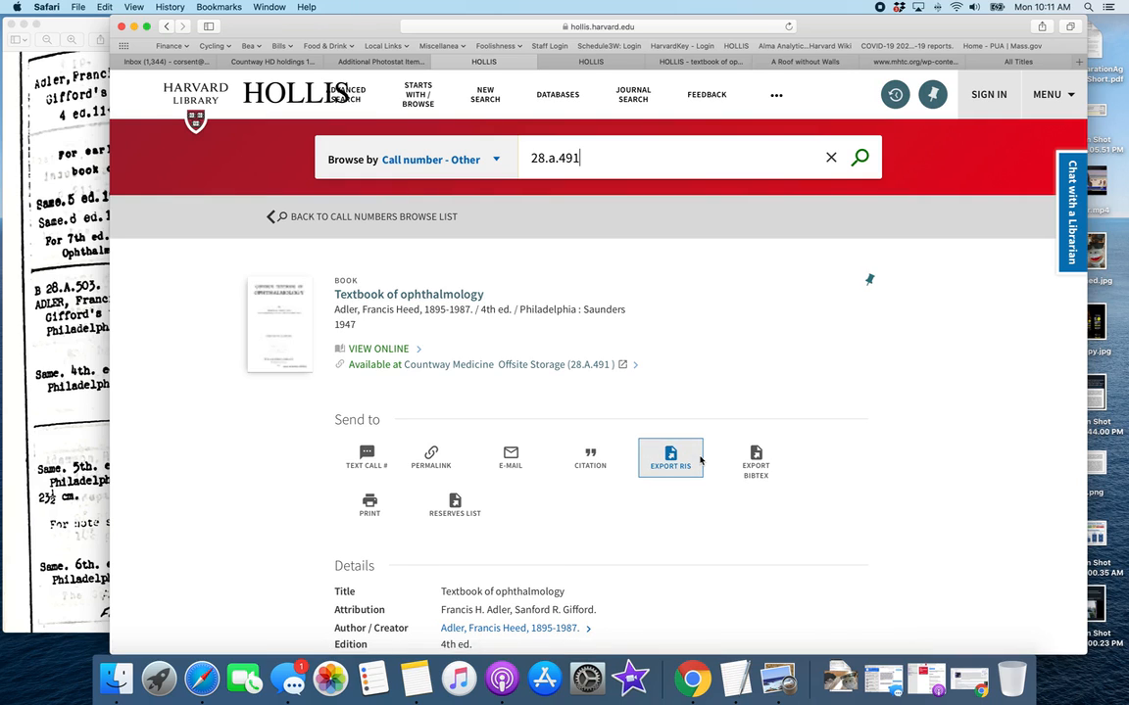
{"action": "scroll", "coordinate": [846, 460], "scroll_direction": "down", "scroll_amount": 5}
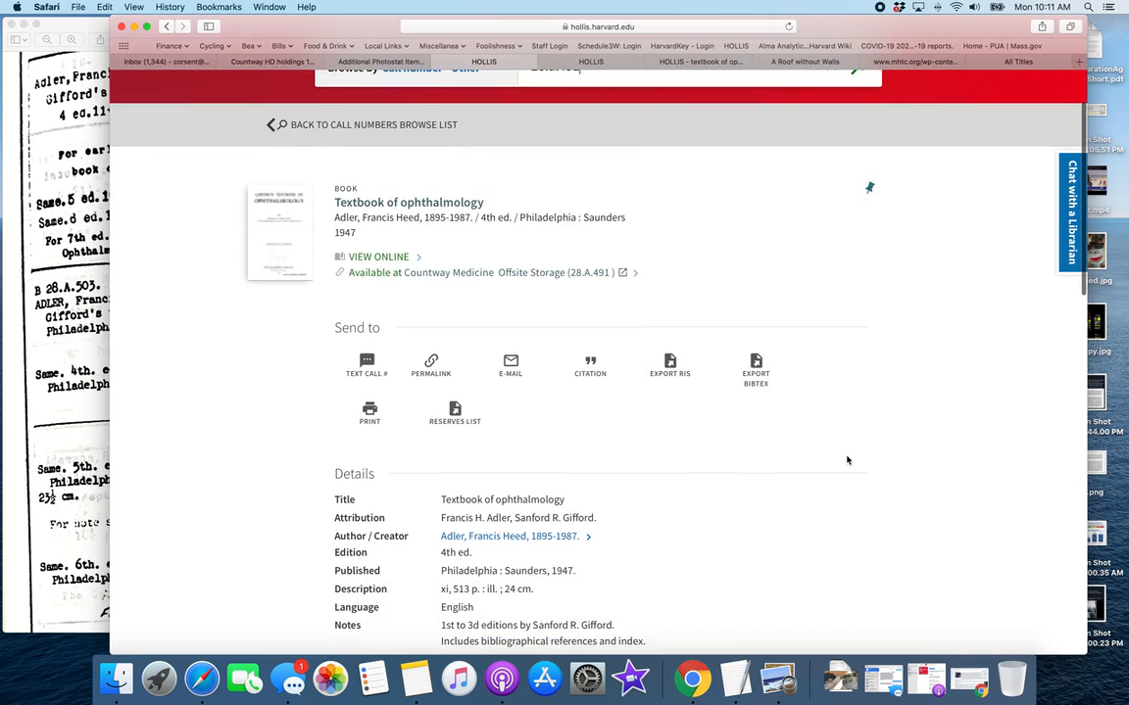
{"action": "double_click", "coordinate": [495, 619]}
{"action": "key", "text": "super+c"}
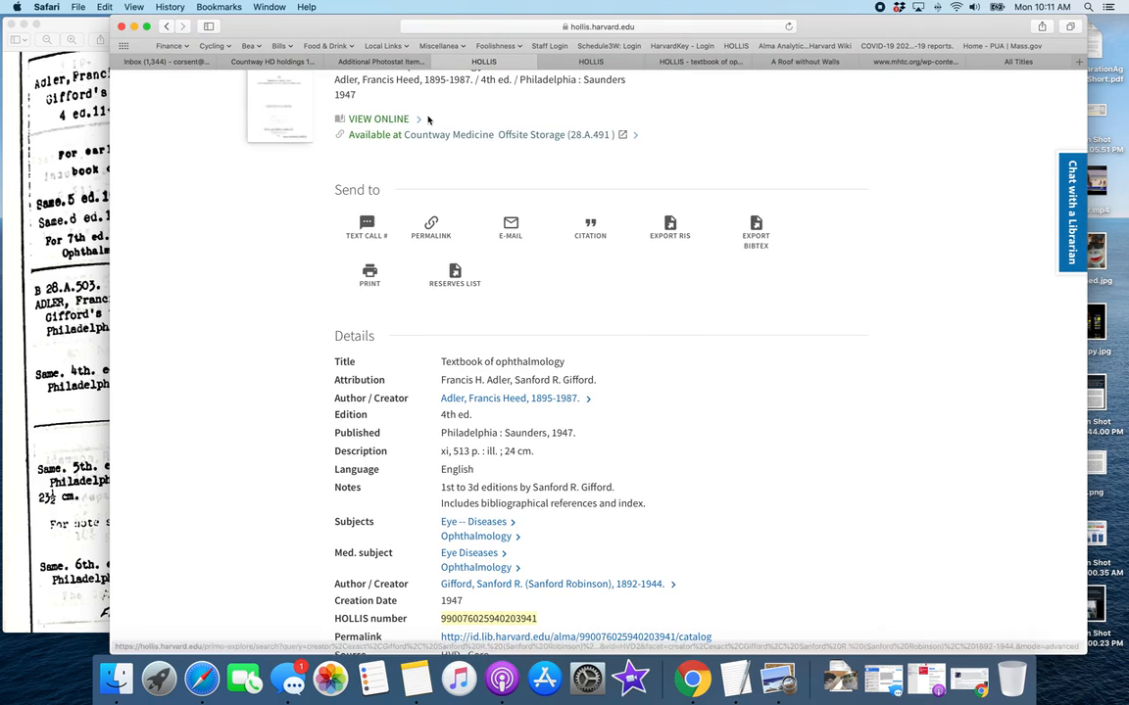
{"action": "left_click", "coordinate": [250, 61]}
{"action": "left_click", "coordinate": [949, 294]}
{"action": "key", "text": "super+a"}
{"action": "key", "text": "super+v"}
{"action": "left_click", "coordinate": [794, 545]}
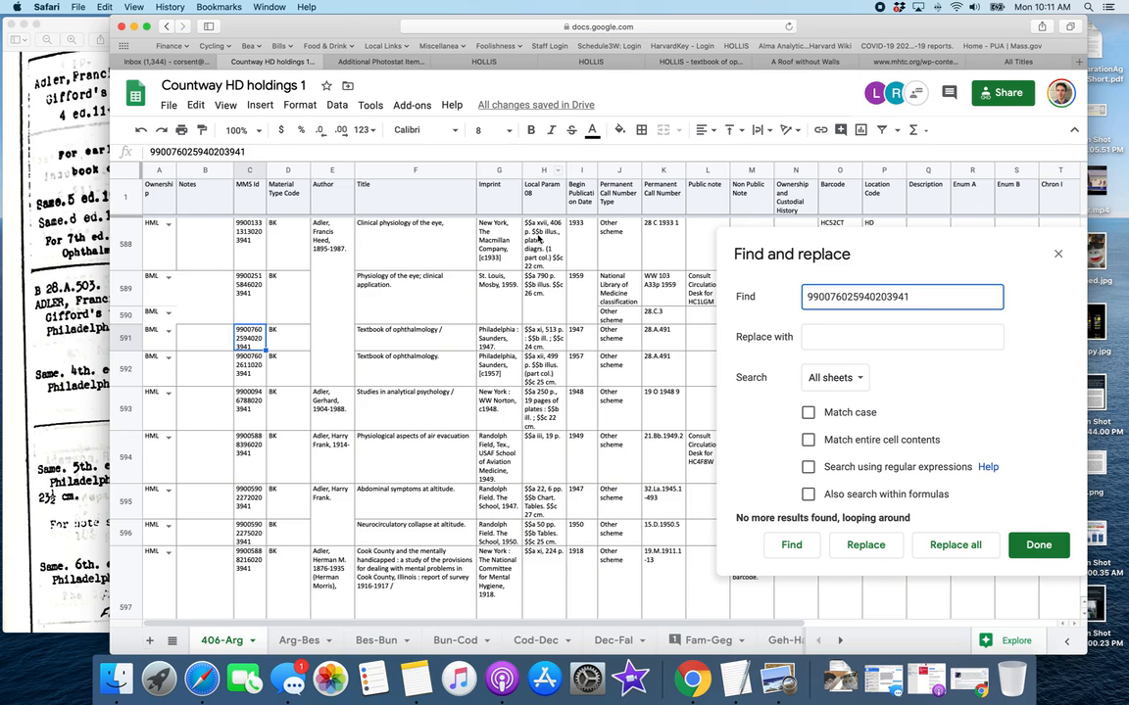
Step: Return to the HOLLIS browse list, open the 1953 Textbook of ophthalmology record and copy its HOLLIS number
{"action": "left_click", "coordinate": [446, 61]}
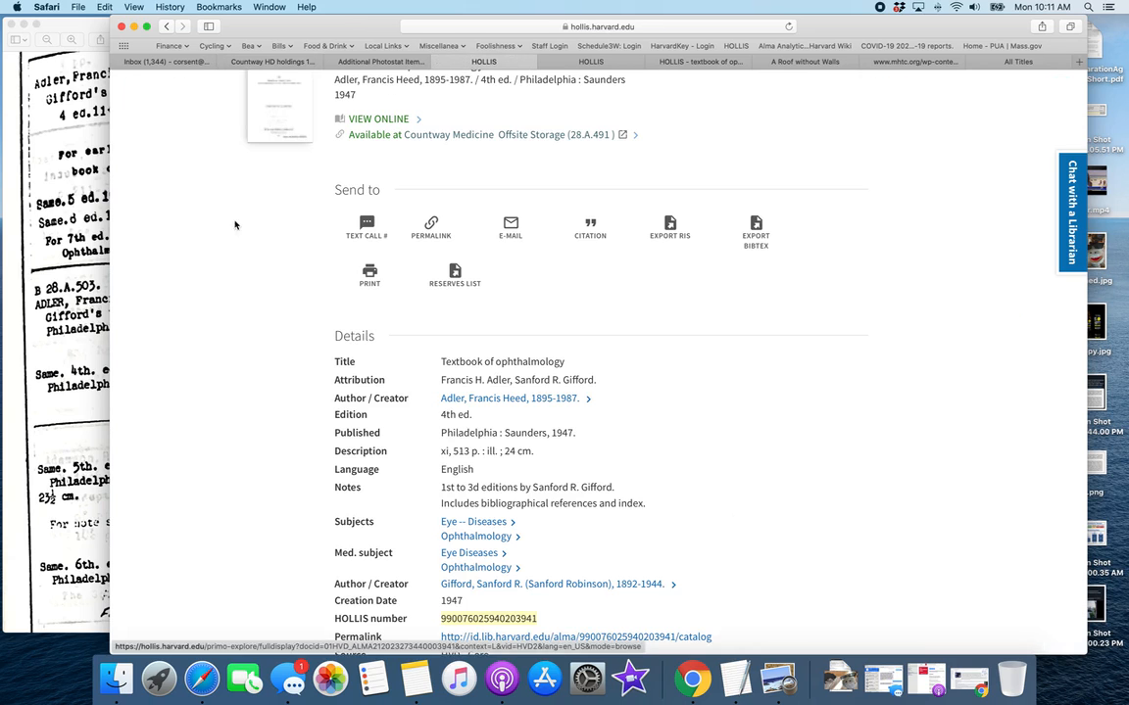
{"action": "left_click", "coordinate": [274, 216]}
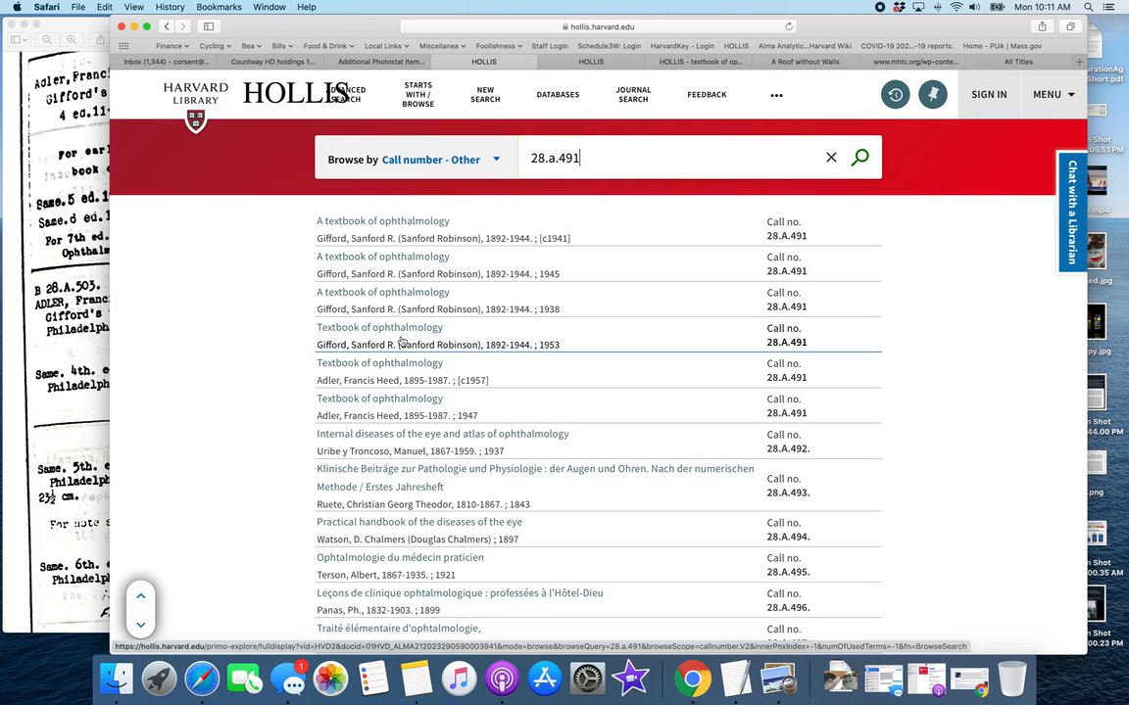
{"action": "left_click", "coordinate": [402, 337]}
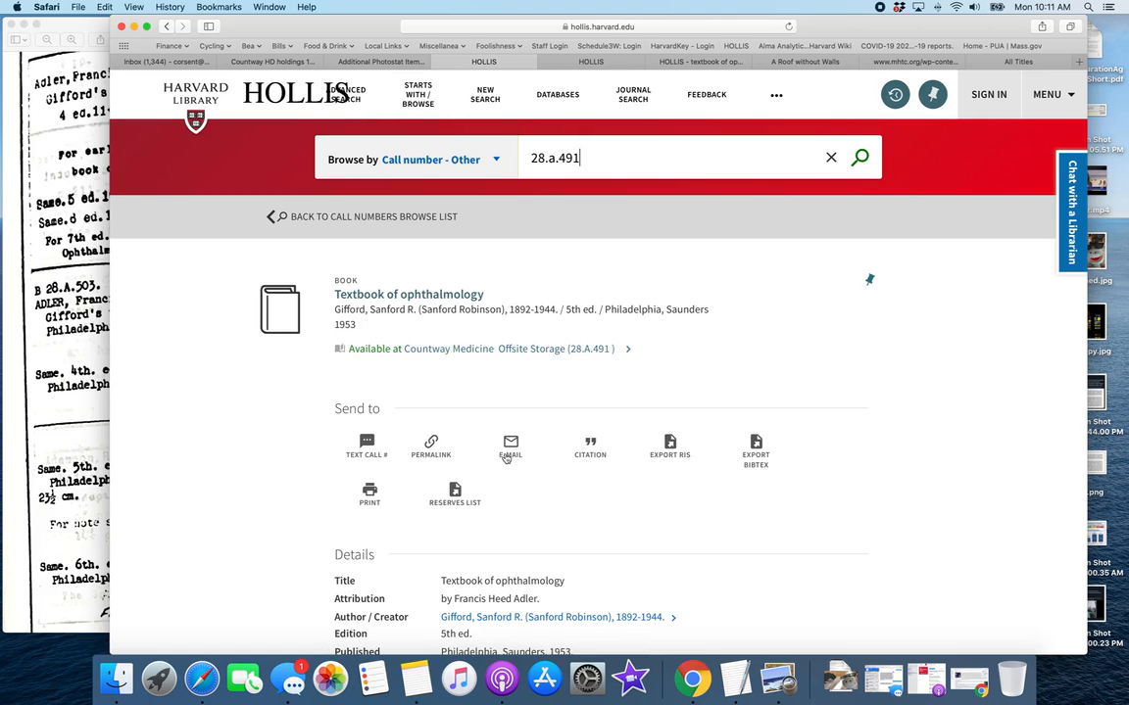
{"action": "scroll", "coordinate": [465, 377], "scroll_direction": "down", "scroll_amount": 10}
{"action": "double_click", "coordinate": [483, 235]}
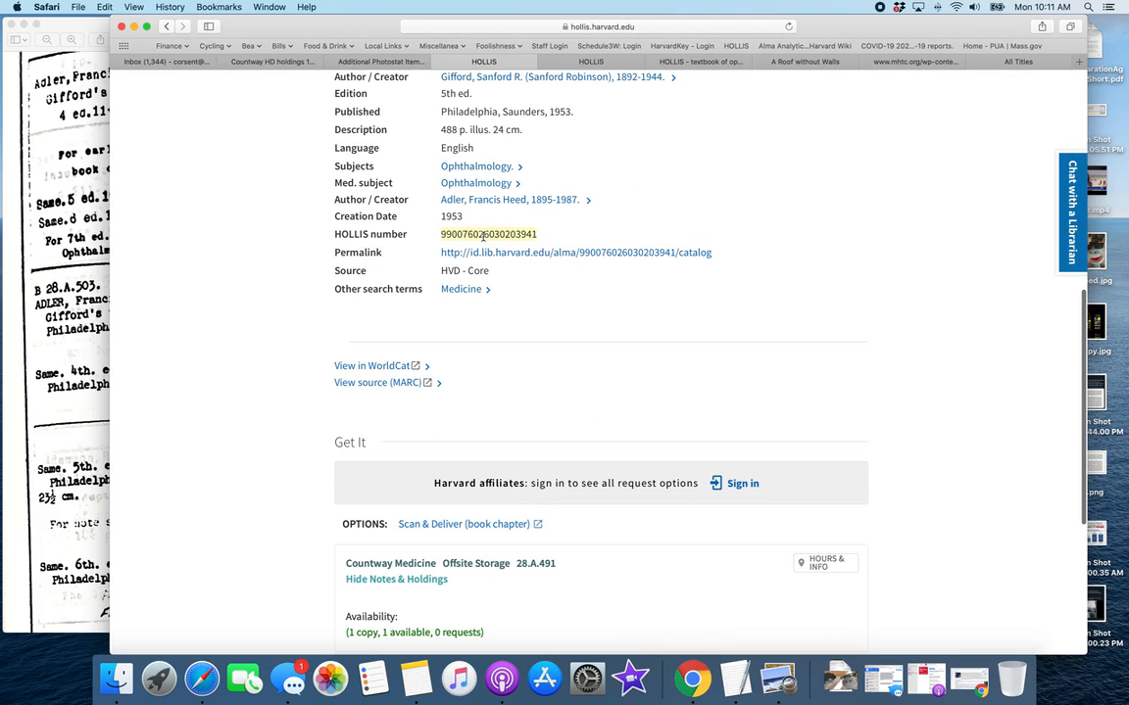
{"action": "key", "text": "super+c"}
{"action": "scroll", "coordinate": [704, 258], "scroll_direction": "up", "scroll_amount": 3}
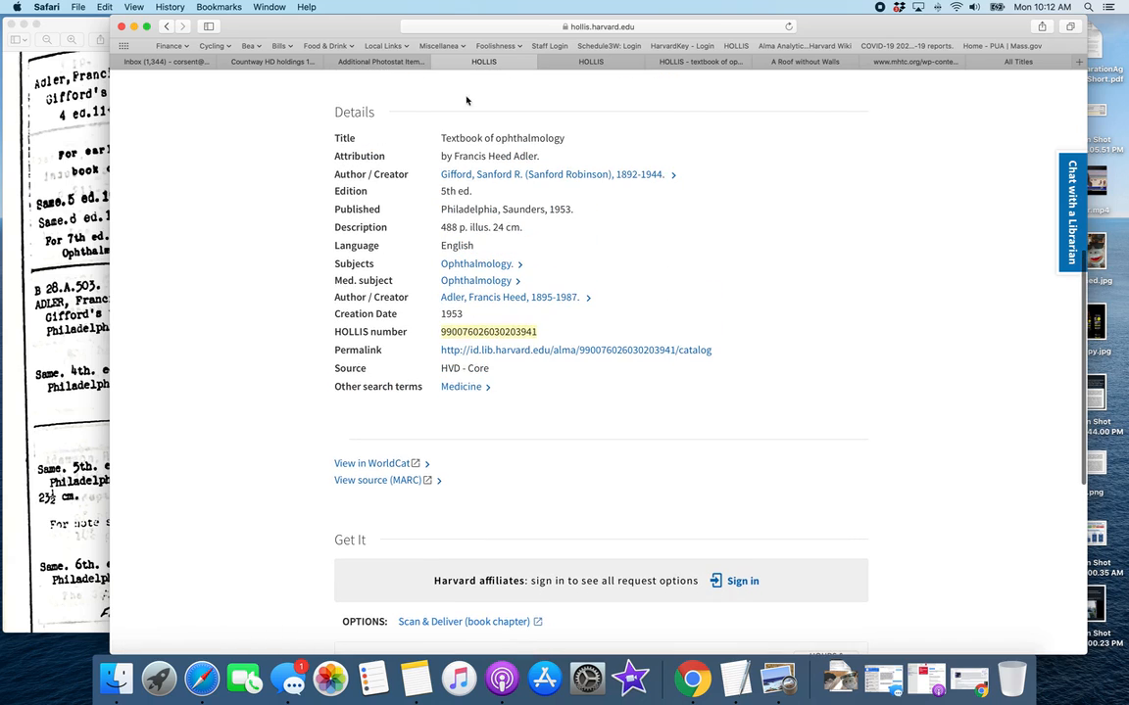
{"action": "left_click", "coordinate": [273, 60]}
{"action": "double_click", "coordinate": [938, 291]}
{"action": "key", "text": "super+v"}
{"action": "left_click", "coordinate": [792, 547]}
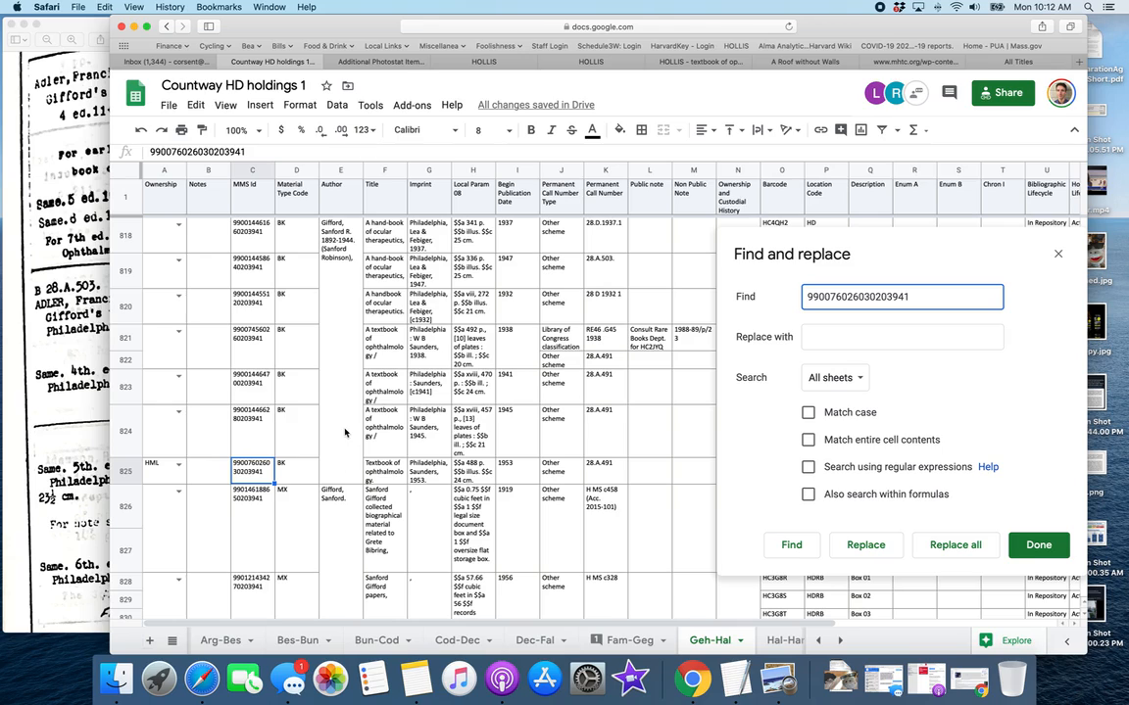
Step: Compare the scanned card with Additional Photostat Items and select the Textbook of ophthalmology rows 2245 to 2249
{"action": "left_click", "coordinate": [382, 62]}
{"action": "left_click", "coordinate": [103, 236]}
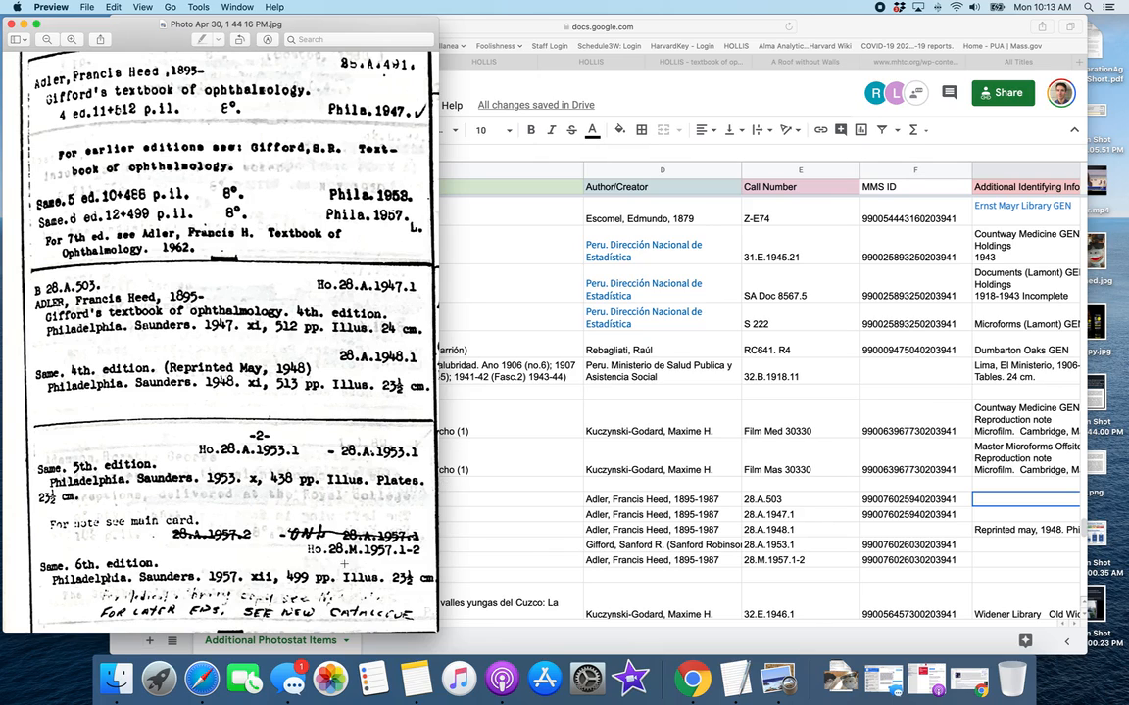
{"action": "left_click", "coordinate": [473, 544]}
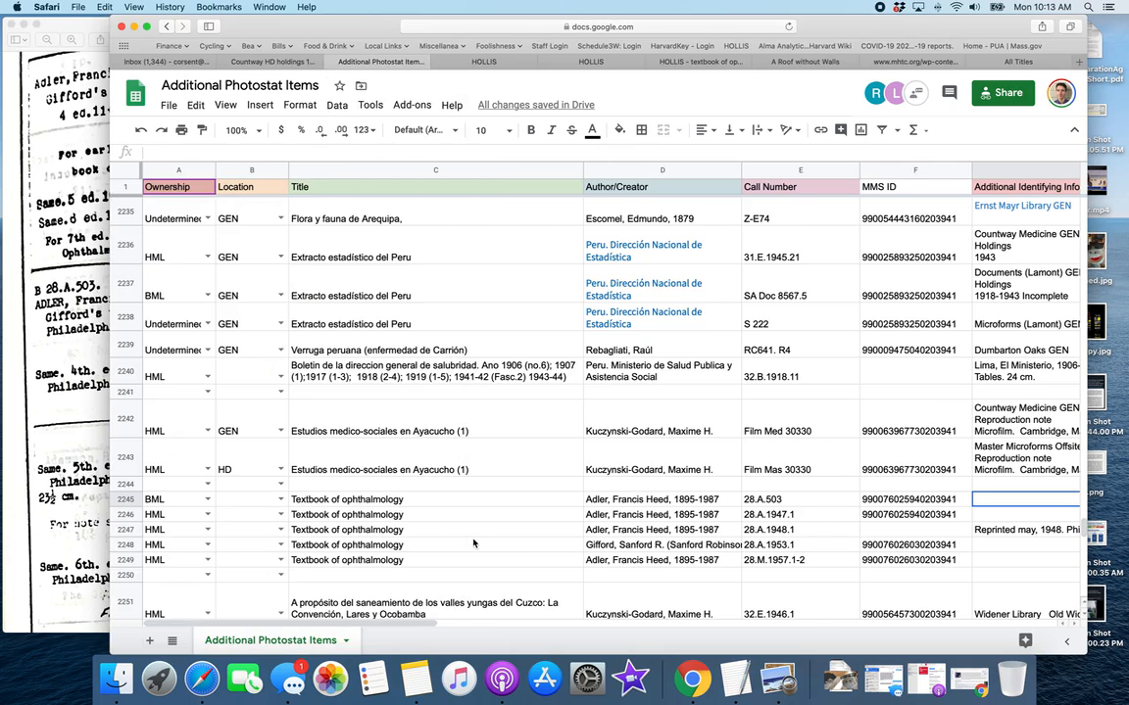
{"action": "left_click", "coordinate": [125, 499]}
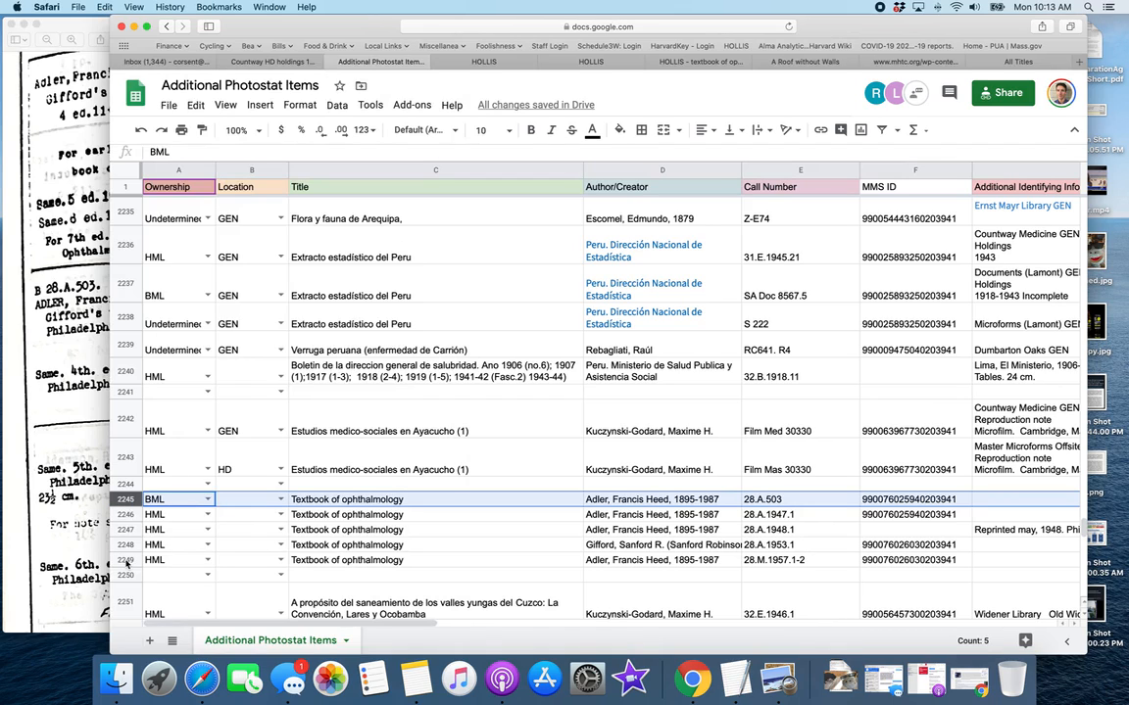
{"action": "left_click", "coordinate": [125, 560], "text": "shift"}
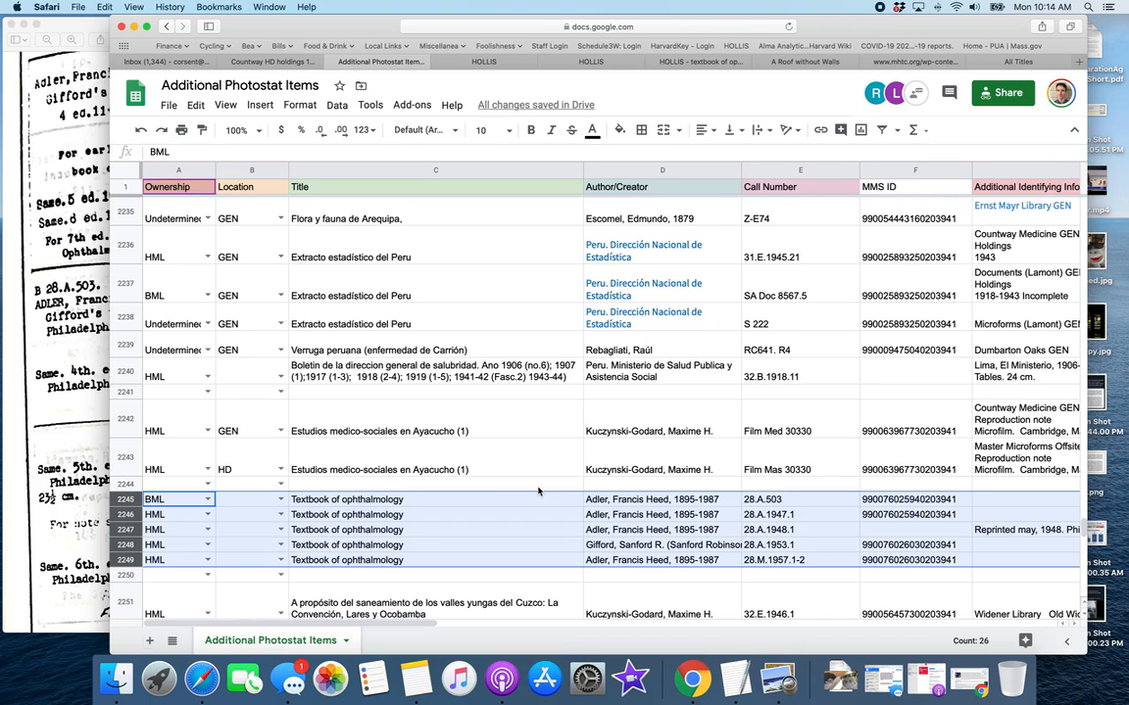
Step: Check the call number and author of the 28.A.1948.1 row against the card's 1948 reprint entry
{"action": "left_click", "coordinate": [759, 530]}
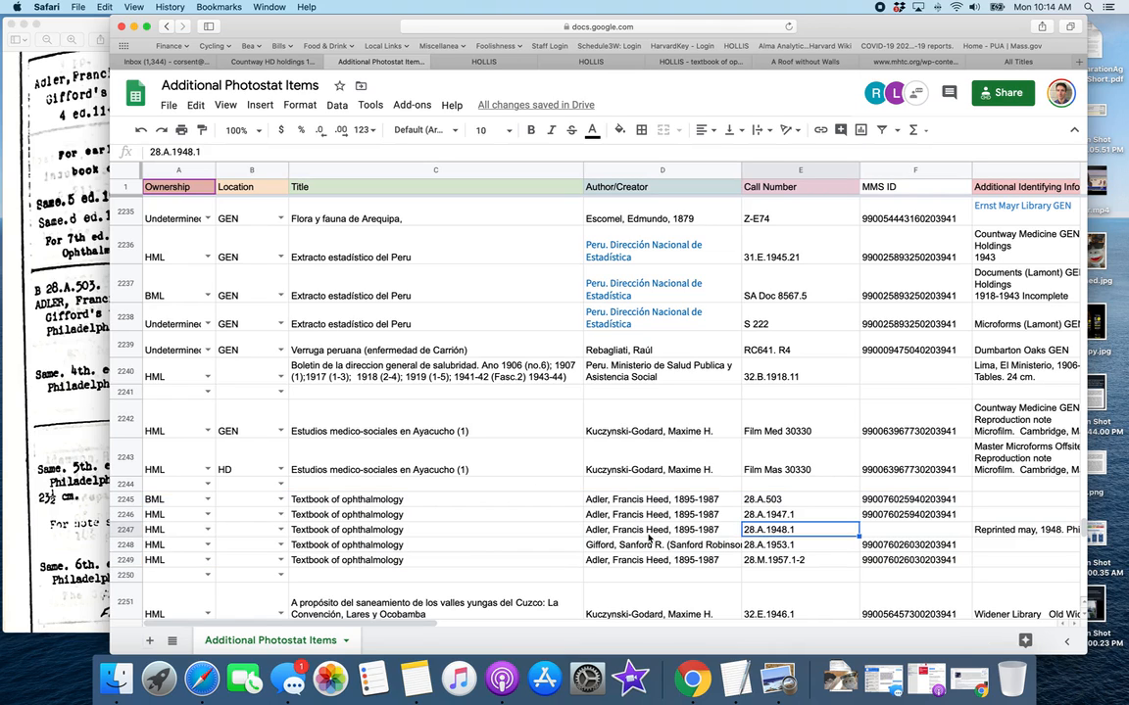
{"action": "left_click", "coordinate": [51, 408]}
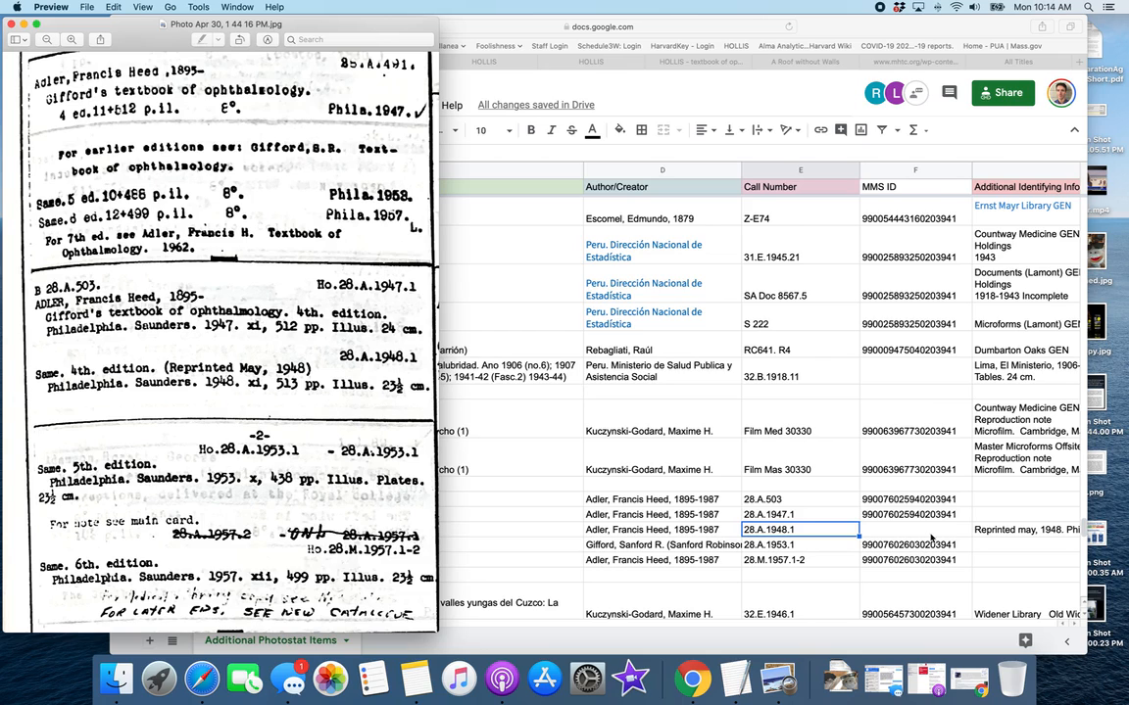
{"action": "left_click", "coordinate": [679, 535]}
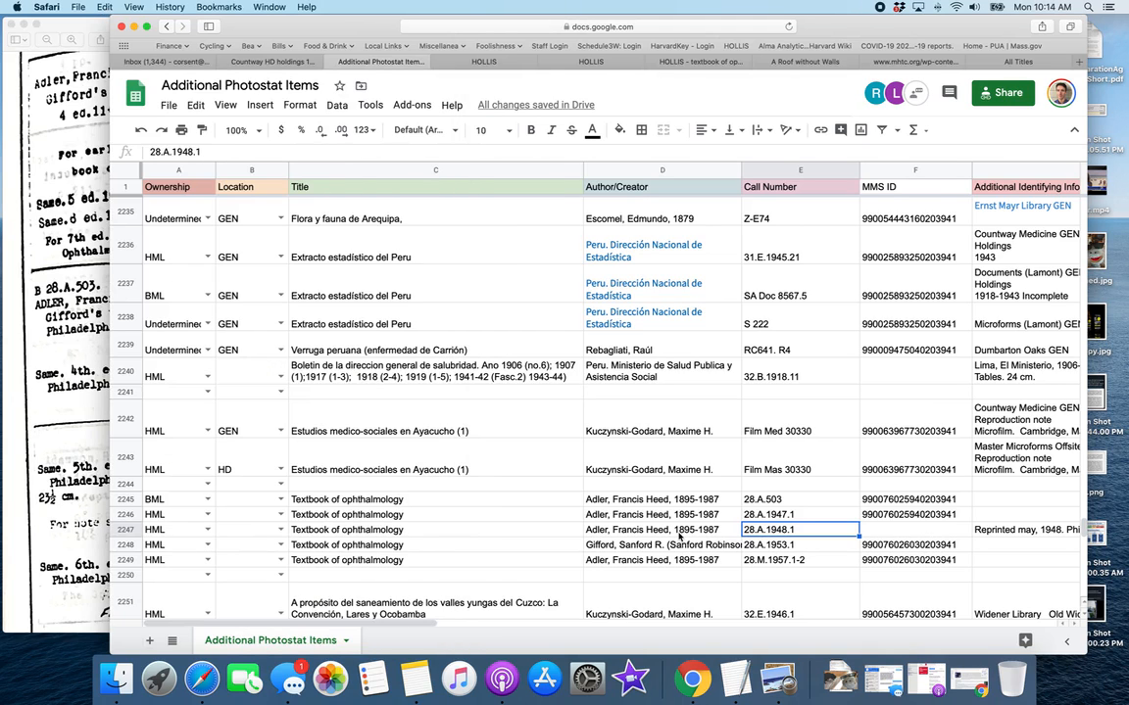
{"action": "left_click", "coordinate": [679, 530]}
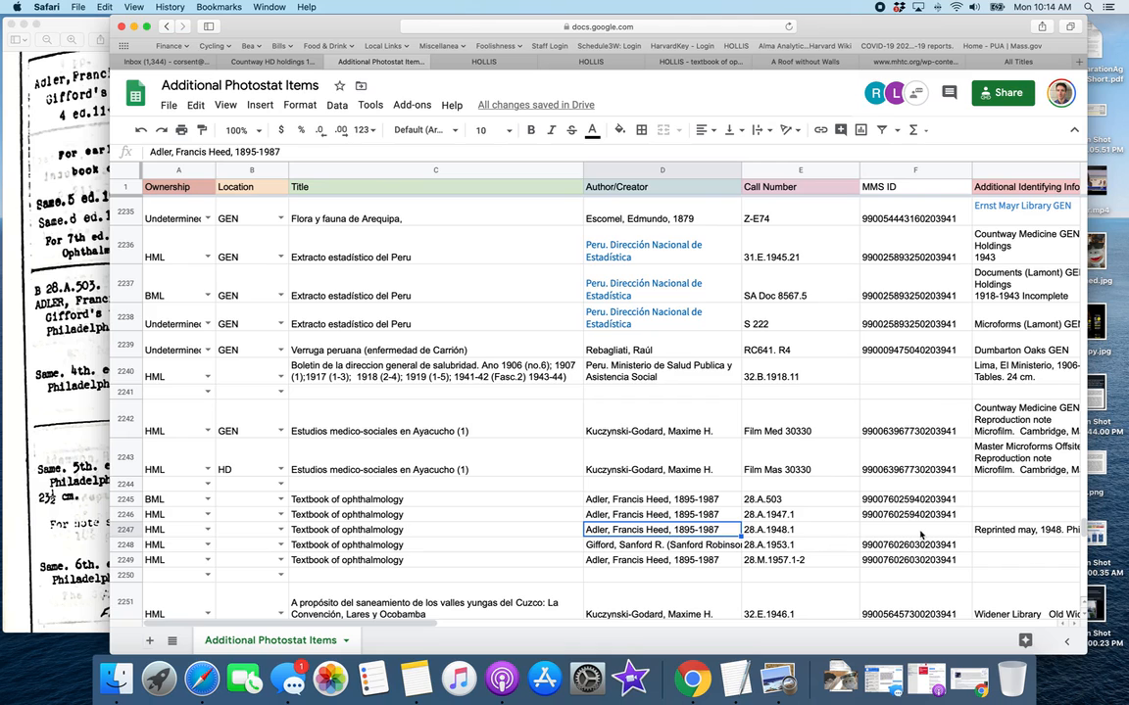
Step: Review the additional identifying info and note for the 28.A.1948.1 row, and consult the scanned card again
{"action": "left_click", "coordinate": [977, 530]}
{"action": "scroll", "coordinate": [977, 530], "scroll_direction": "right", "scroll_amount": 5}
{"action": "scroll", "coordinate": [977, 530], "scroll_direction": "left", "scroll_amount": 4}
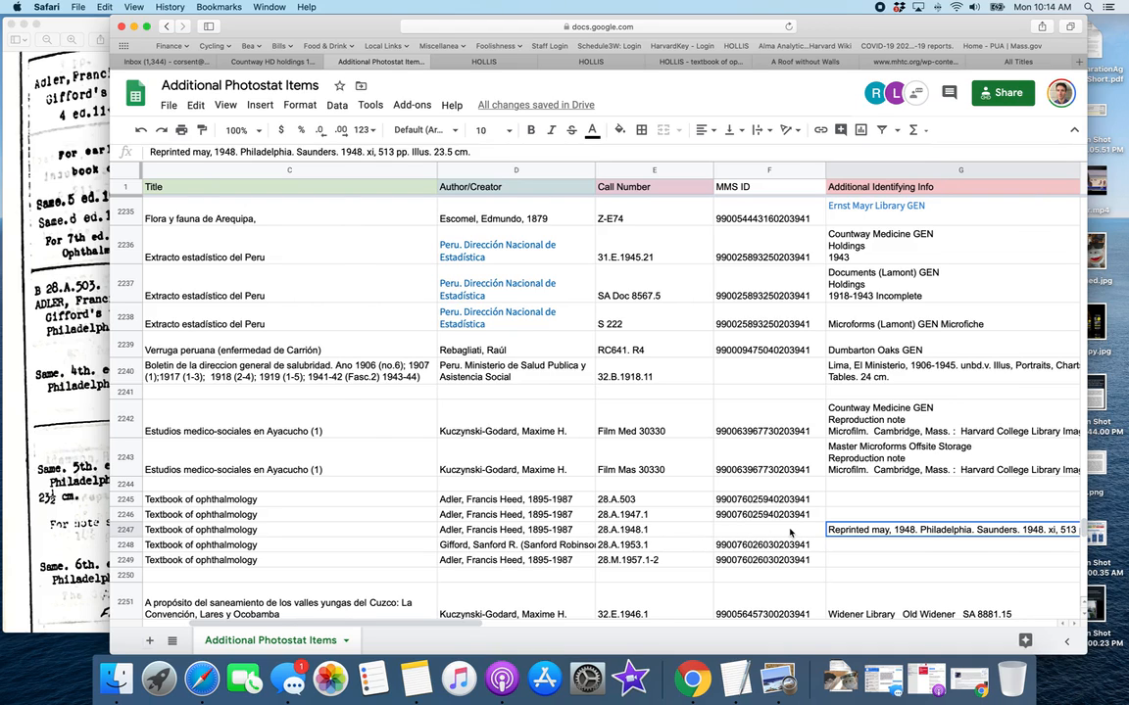
{"action": "scroll", "coordinate": [744, 534], "scroll_direction": "right", "scroll_amount": 5}
{"action": "left_click", "coordinate": [745, 530]}
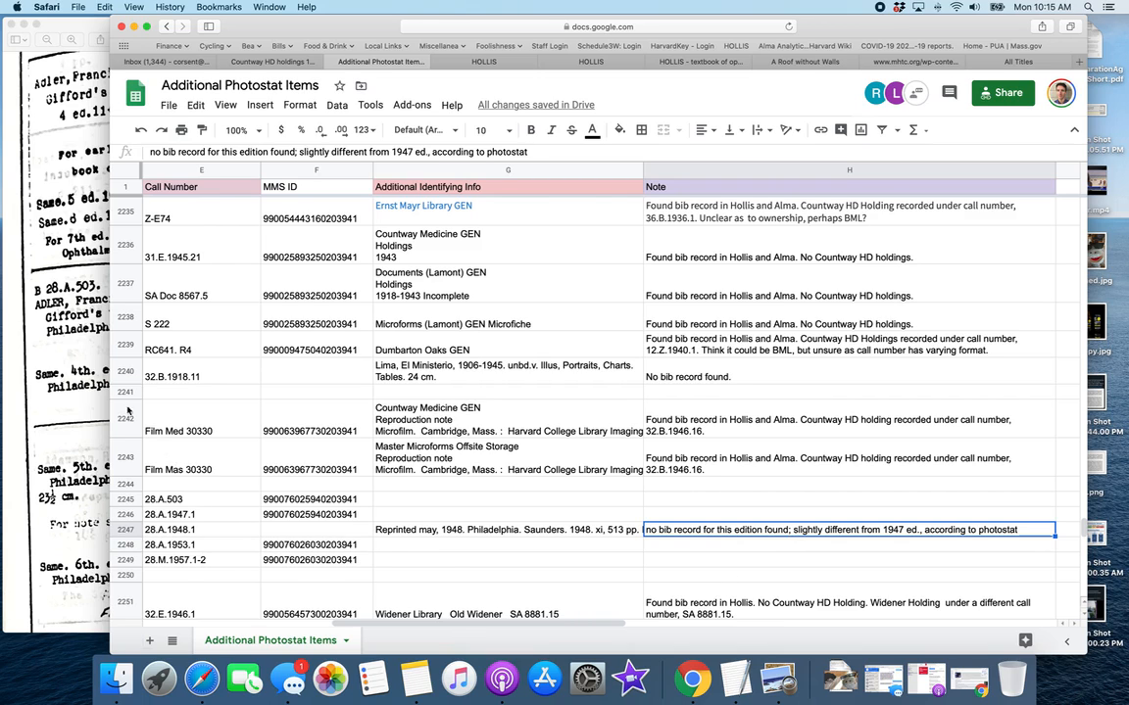
{"action": "left_click", "coordinate": [72, 304]}
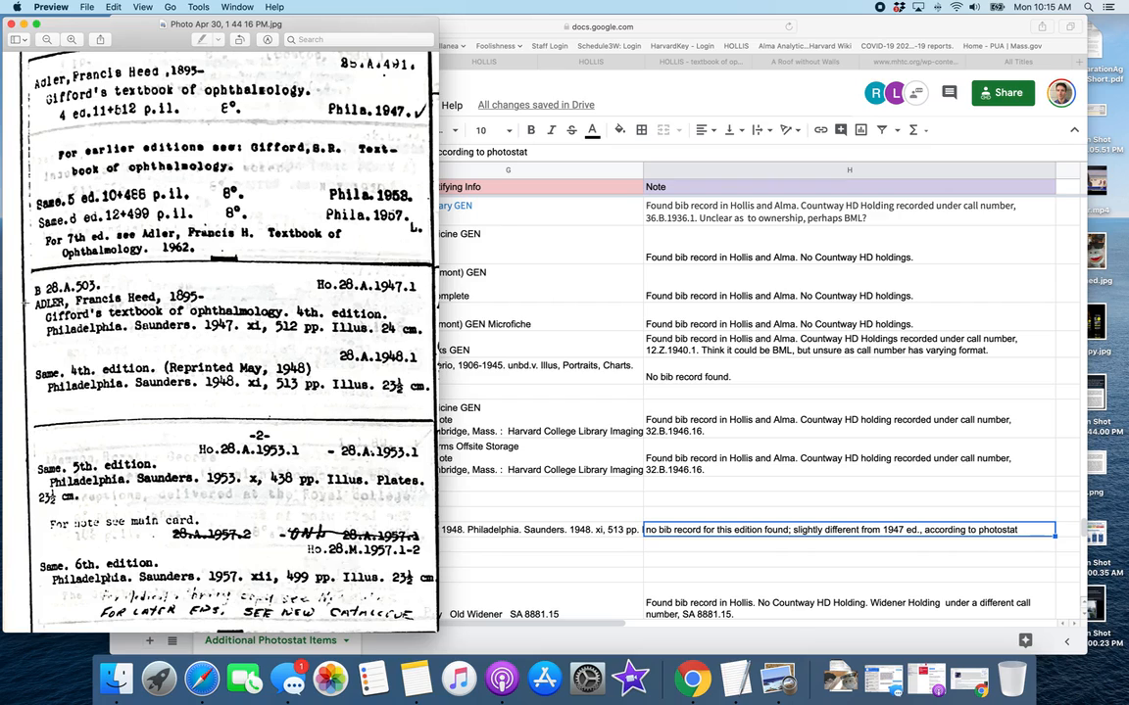